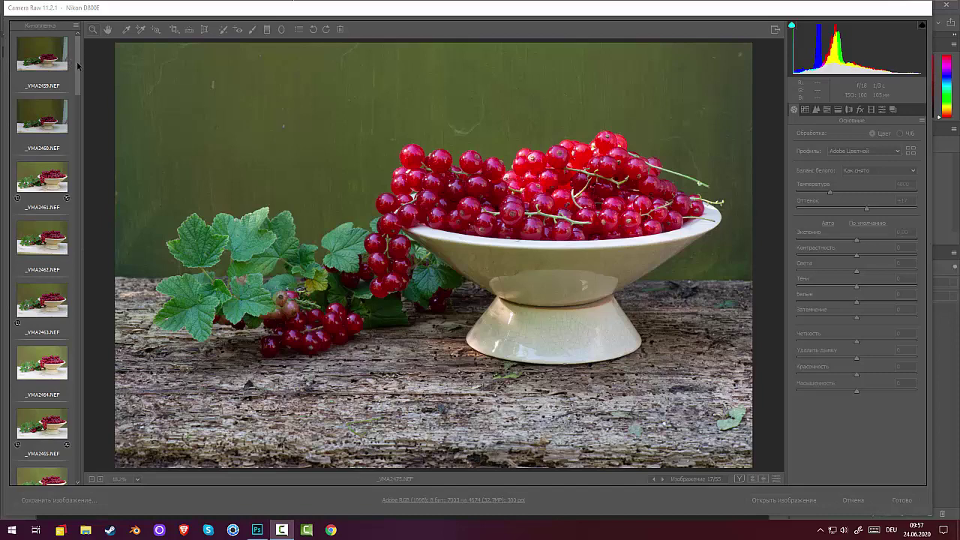
Look through the opening photos of the series, from _VMA2459.NEF to _VMA2463.NEF
drag(77, 66, 43, 502)
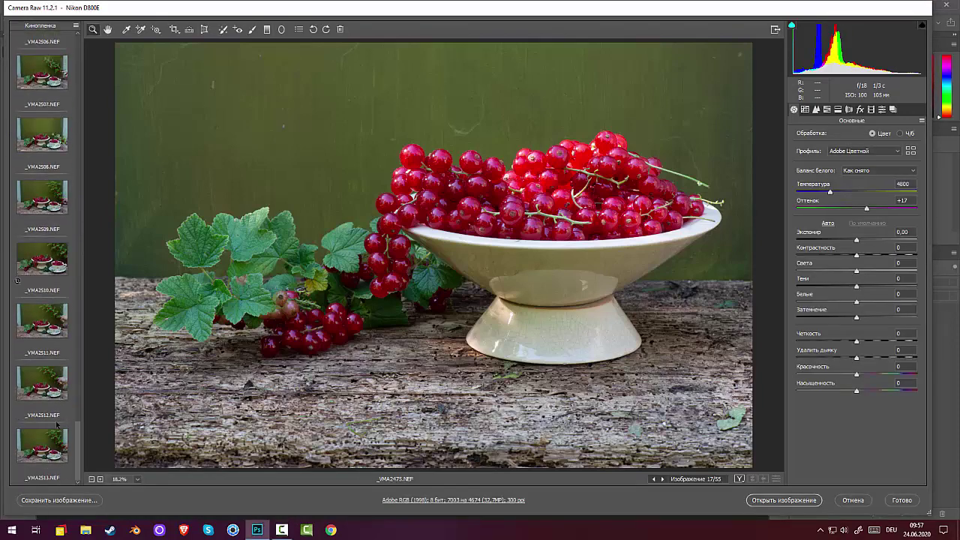
drag(56, 425, 125, 3)
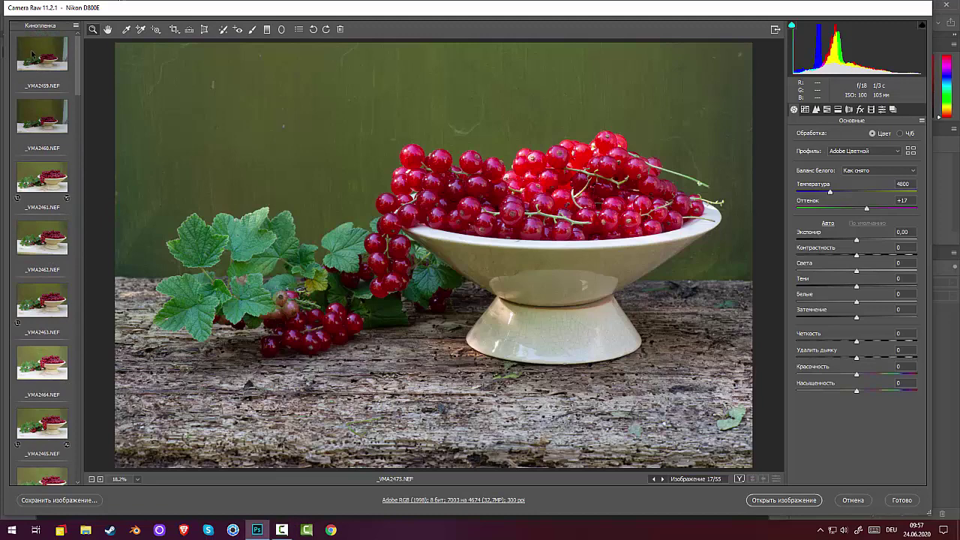
click(34, 55)
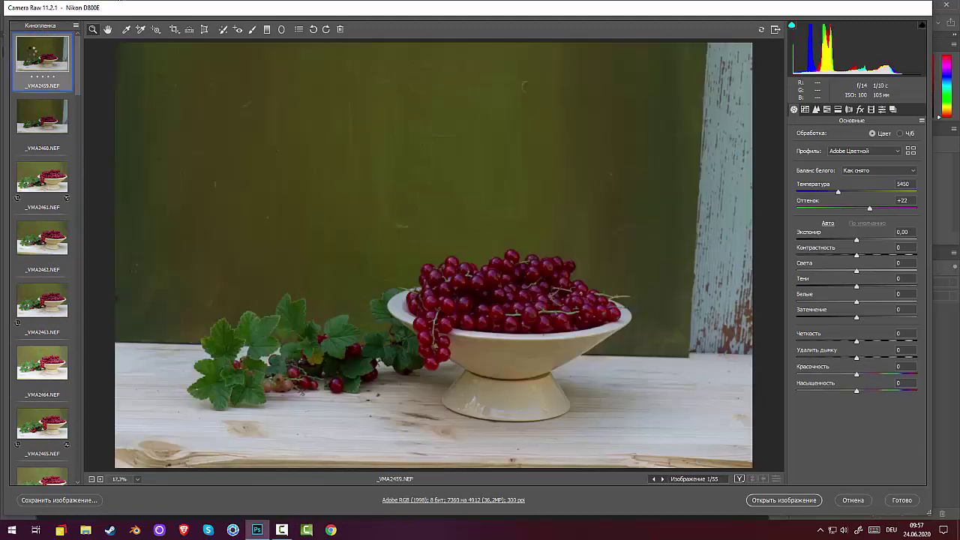
click(46, 133)
click(51, 169)
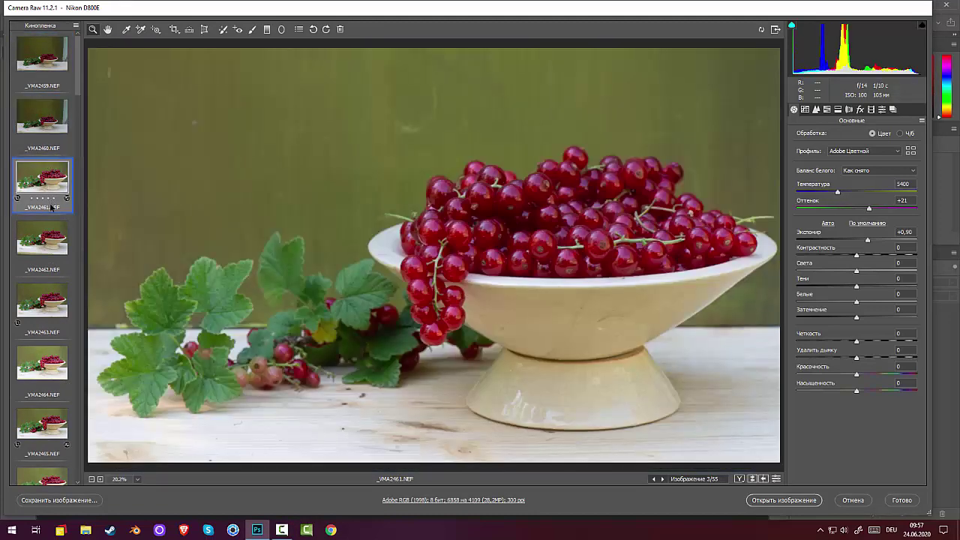
click(41, 244)
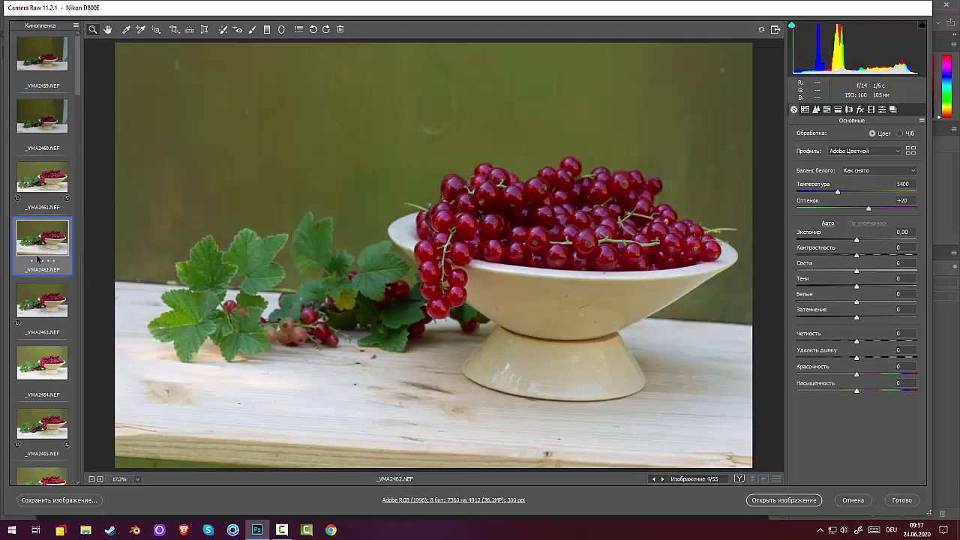
click(52, 307)
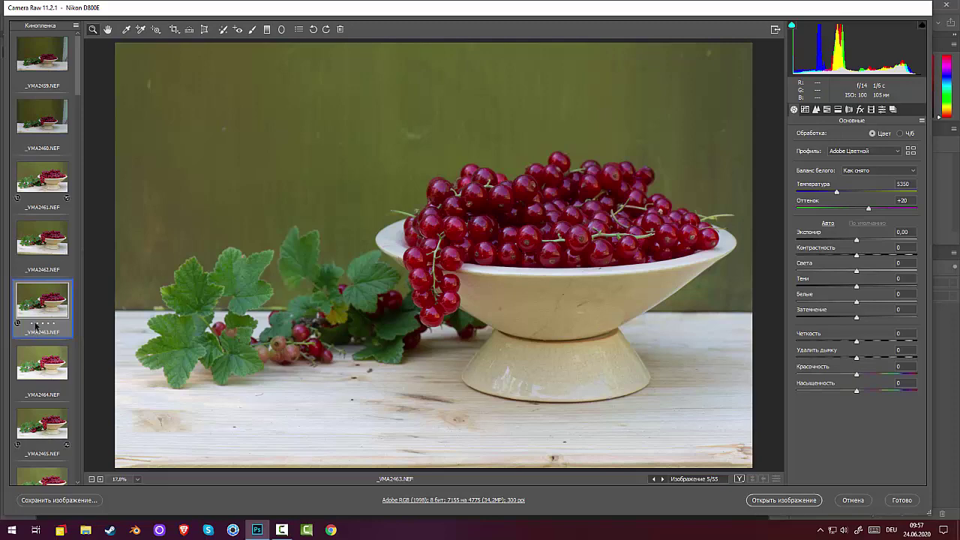
Straighten _VMA2473.NEF along the back edge of the light wooden tabletop
scroll(42, 300, down, 10)
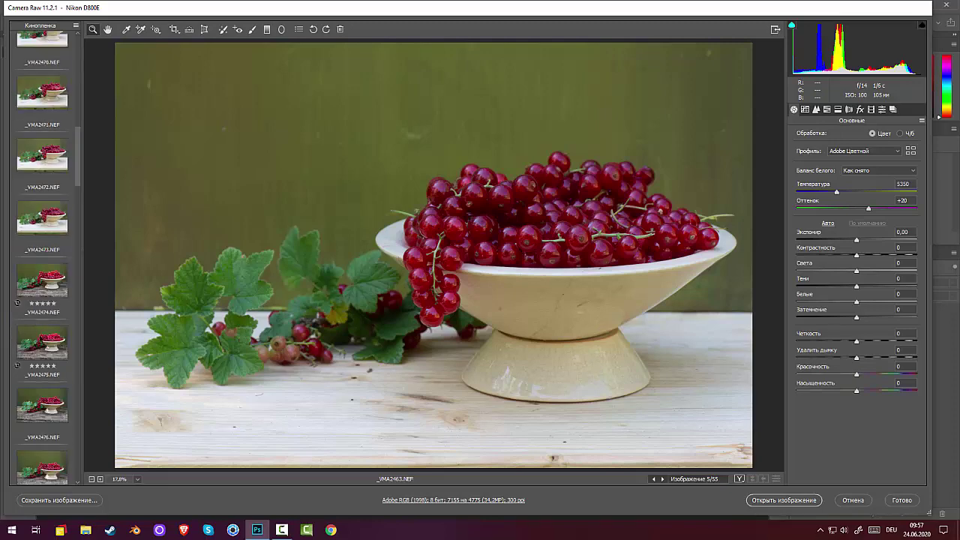
click(46, 214)
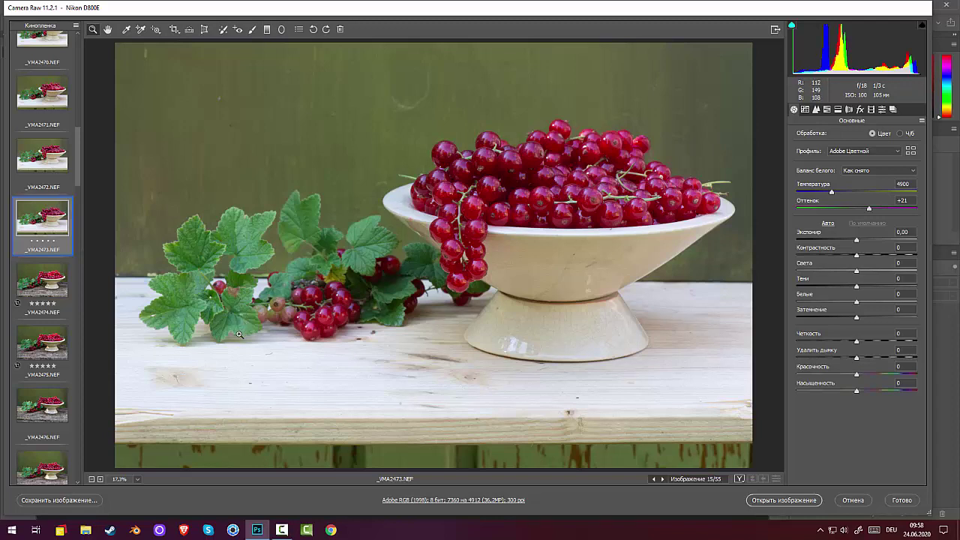
click(190, 35)
drag(118, 277, 751, 285)
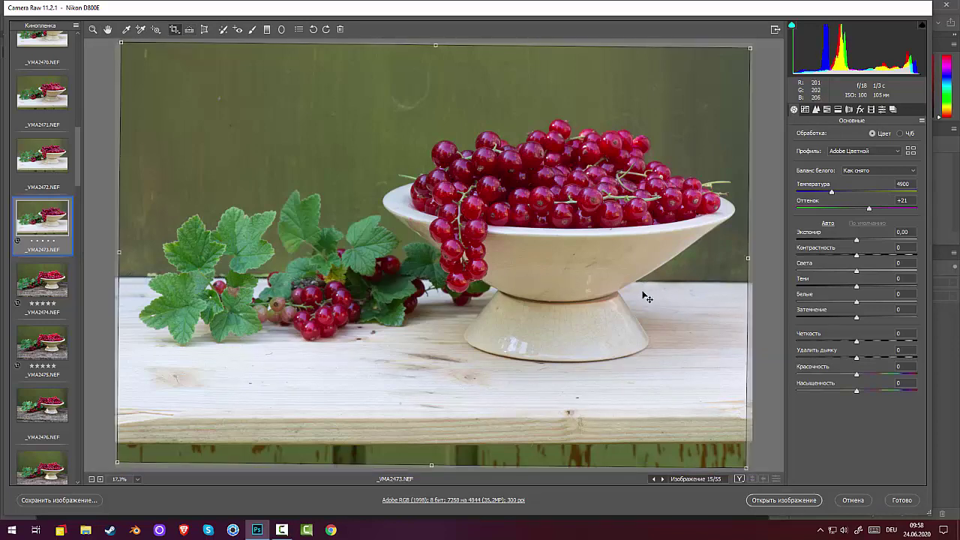
key(z)
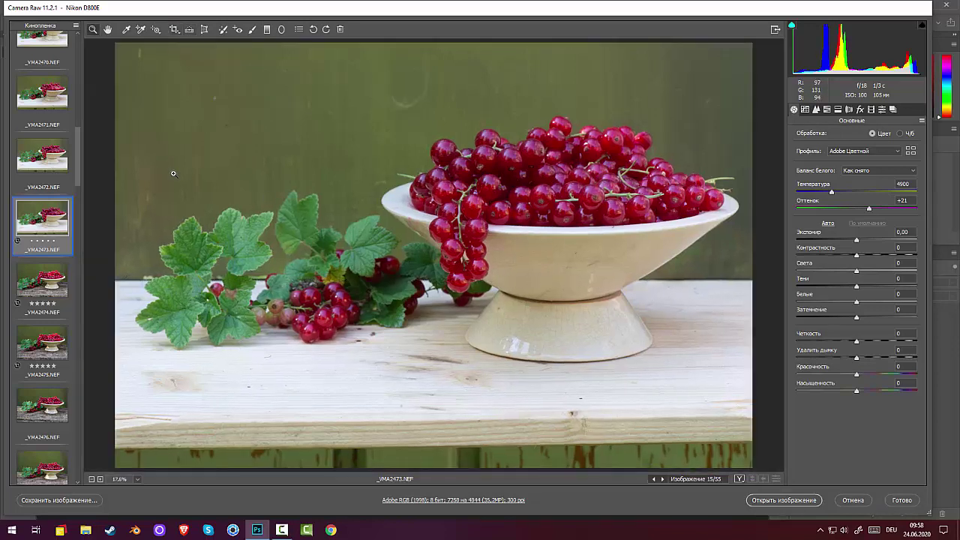
Crop _VMA2473.NEF to cut off the tabletop's front edge and a thin strip of the background above
click(174, 30)
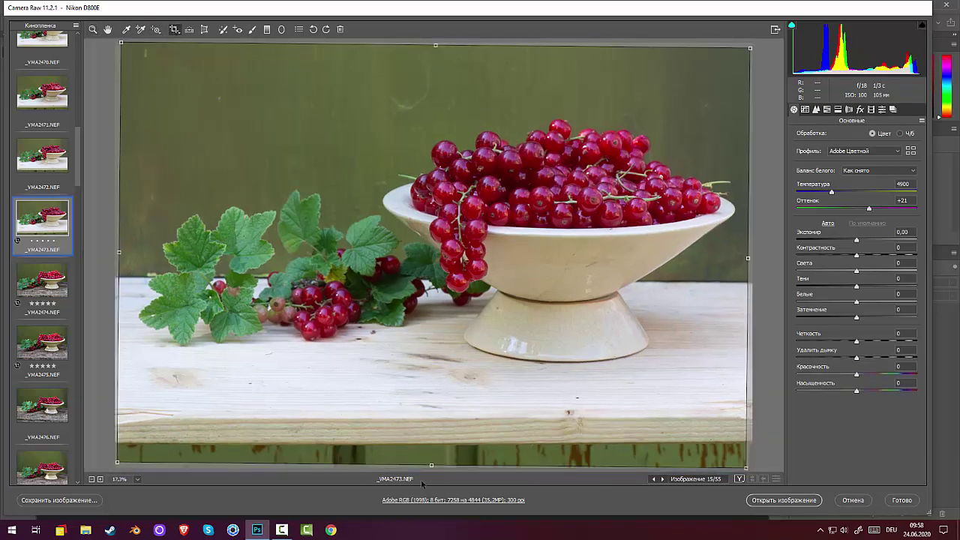
drag(431, 466, 422, 413)
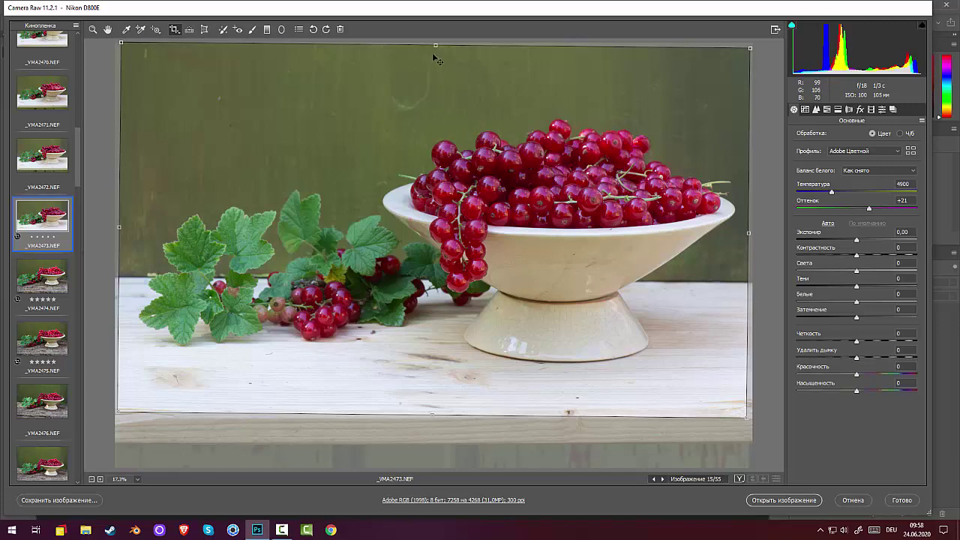
drag(432, 46, 432, 53)
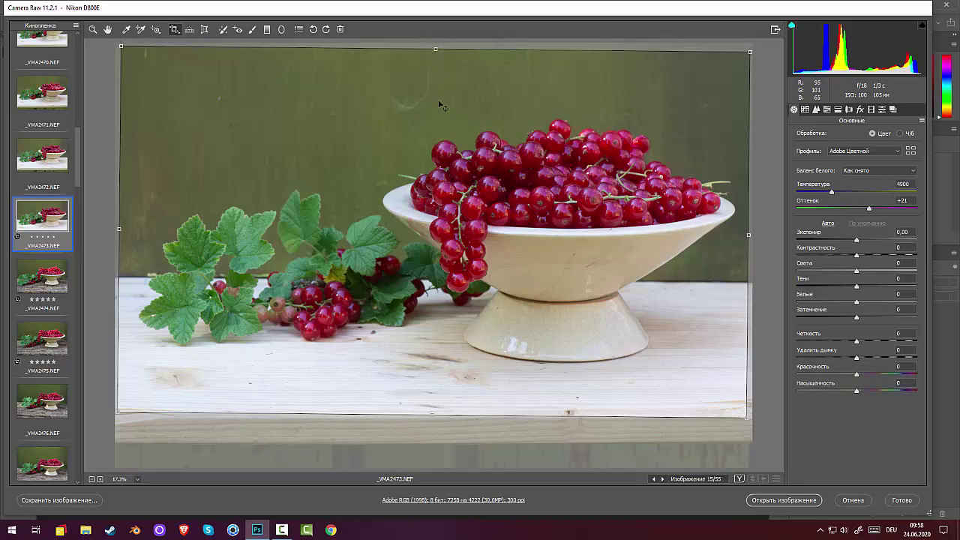
key(z)
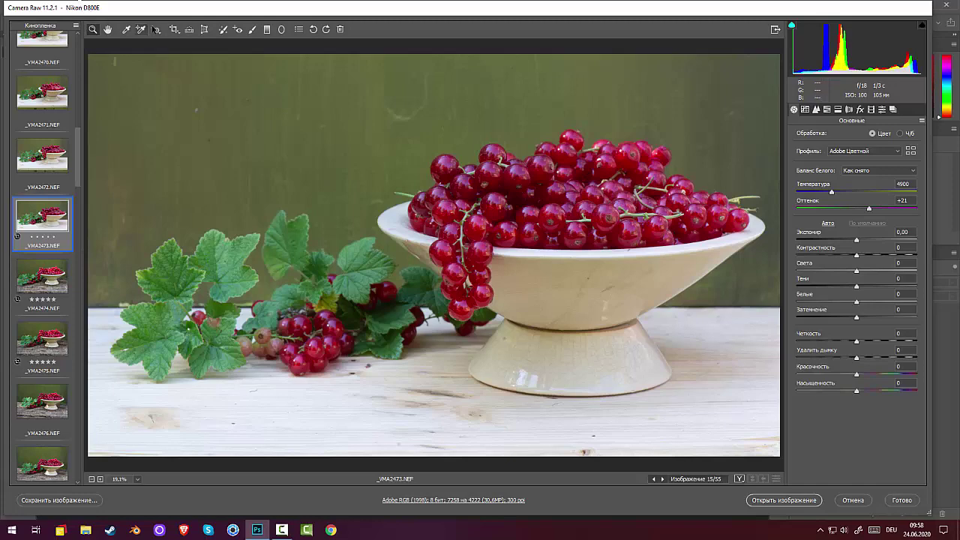
Straighten _VMA2473.NEF once more along the tabletop's back edge and rate the photo five stars
click(189, 29)
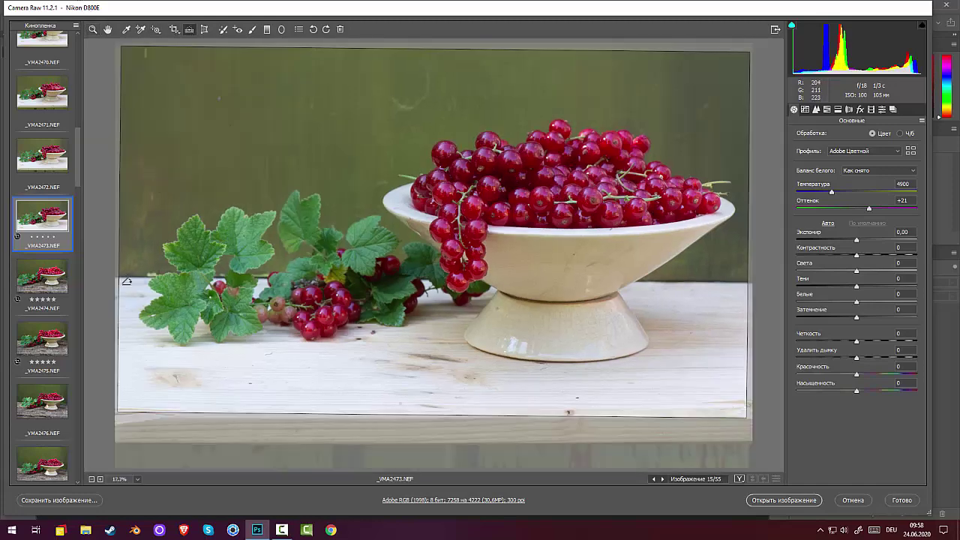
drag(121, 277, 803, 284)
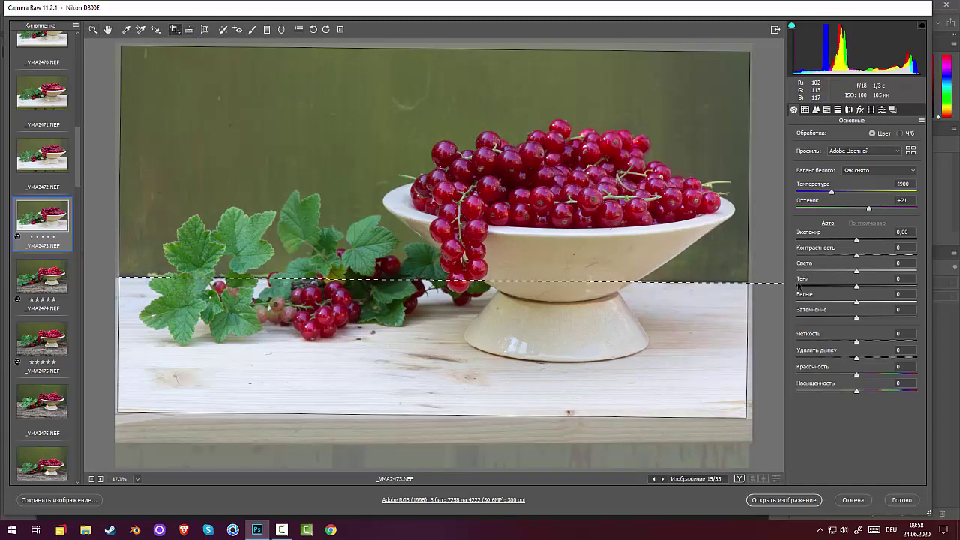
key(z)
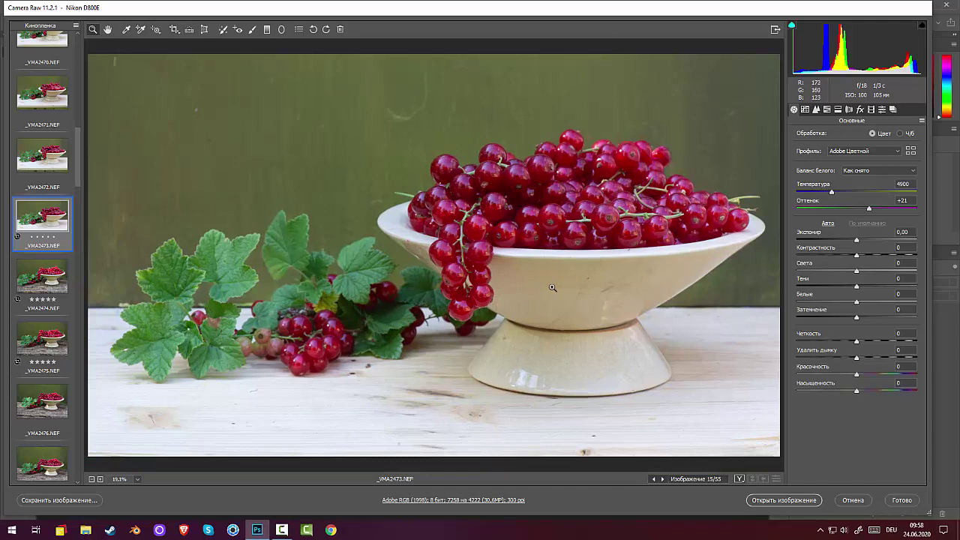
click(54, 236)
Crop _VMA2474.NEF tighter by trimming the front edge of the weathered wooden board
click(42, 276)
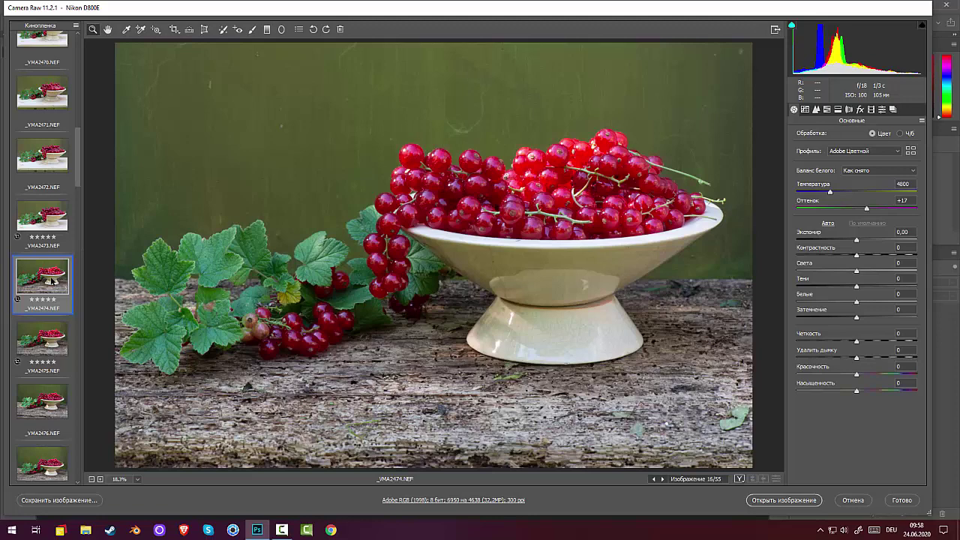
click(172, 30)
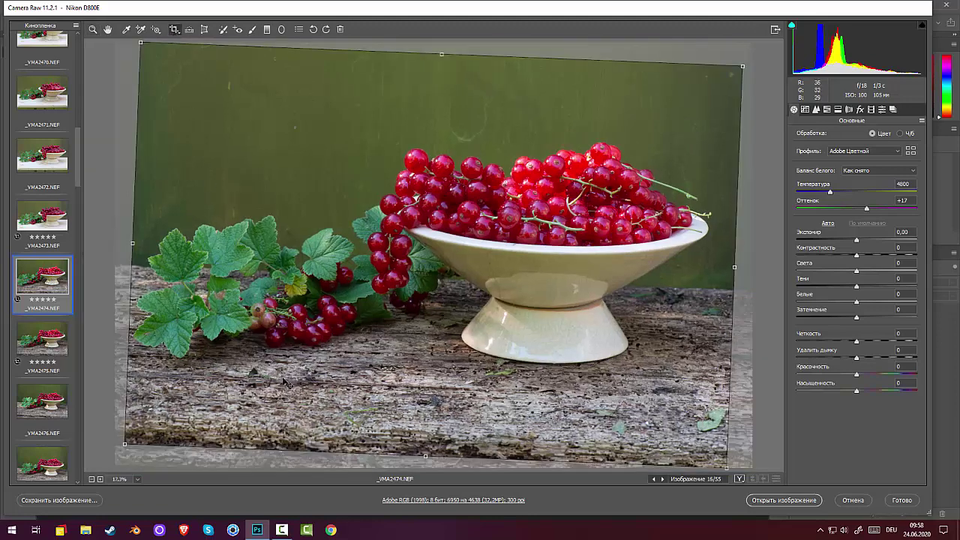
drag(425, 456, 427, 420)
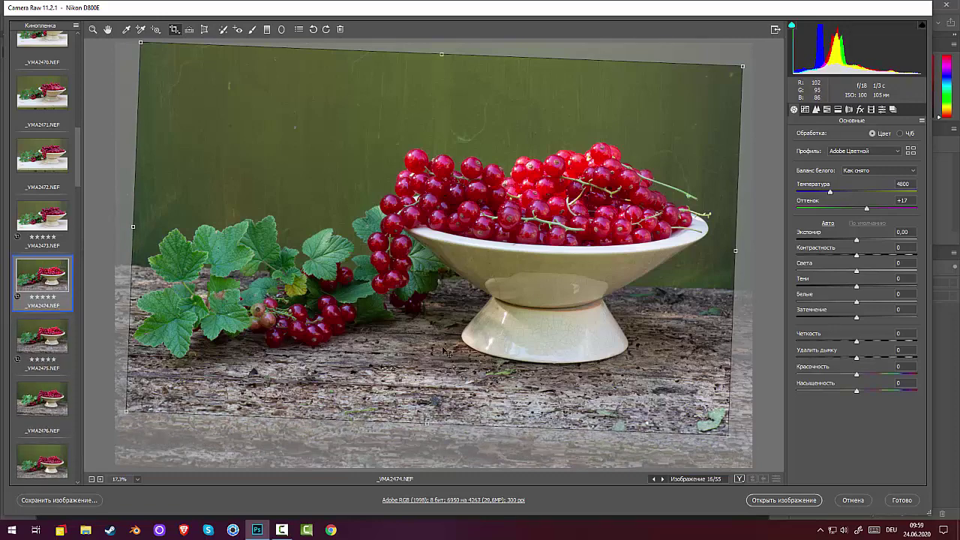
key(Return)
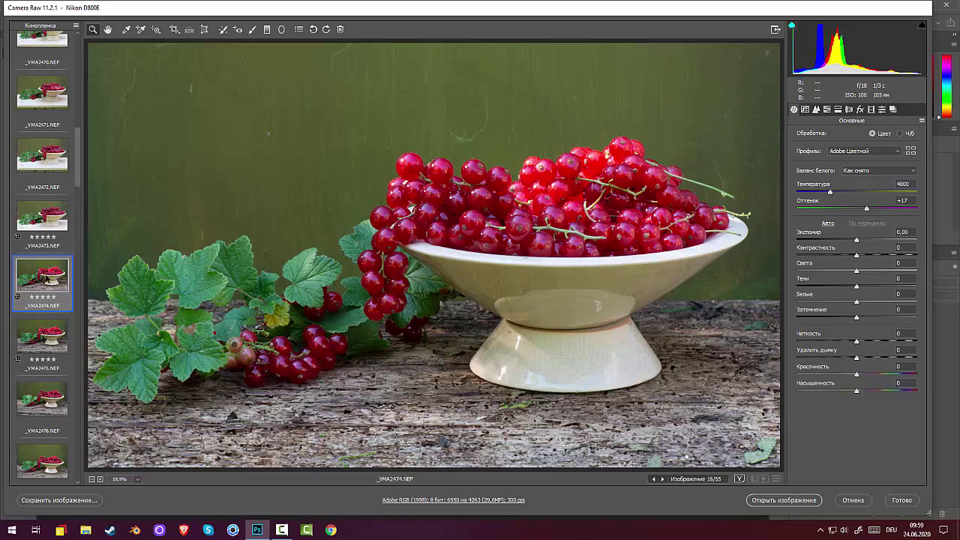
Set the exposure of _VMA2476.NEF to -0.05
click(42, 336)
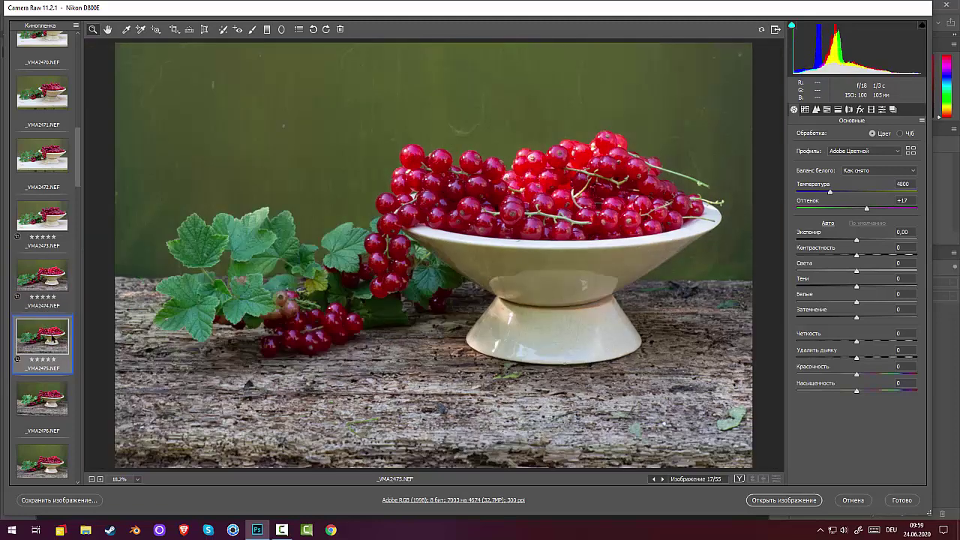
click(54, 405)
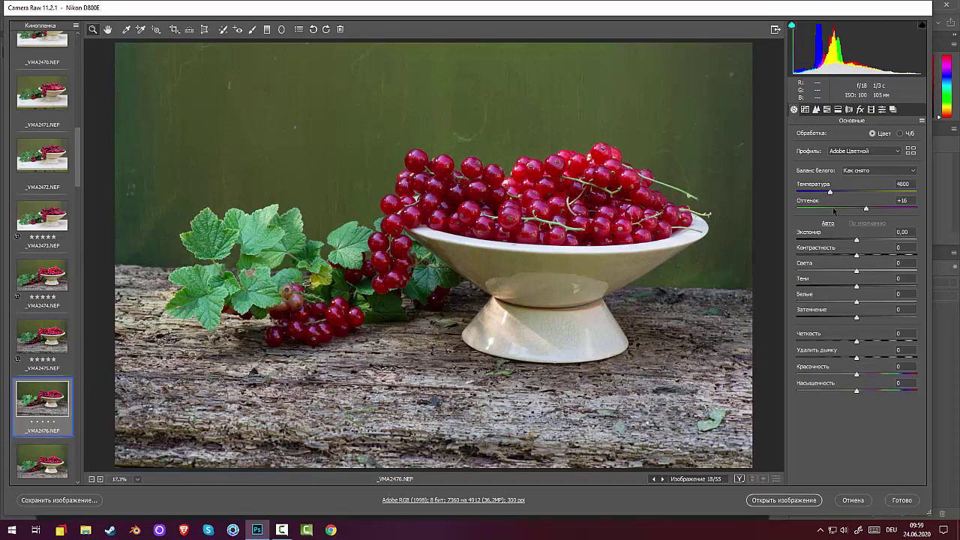
mouse_move(857, 242)
mouse_down()
mouse_move(867, 241)
mouse_move(845, 240)
mouse_move(856, 240)
mouse_up()
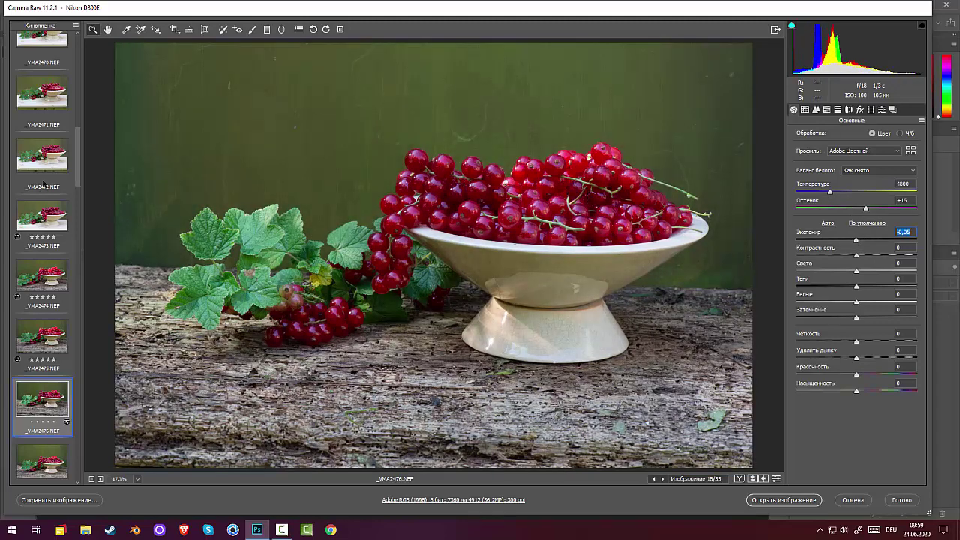
Straighten _VMA2479.NEF along the back edge of the weathered wooden board
scroll(47, 167, down, 5)
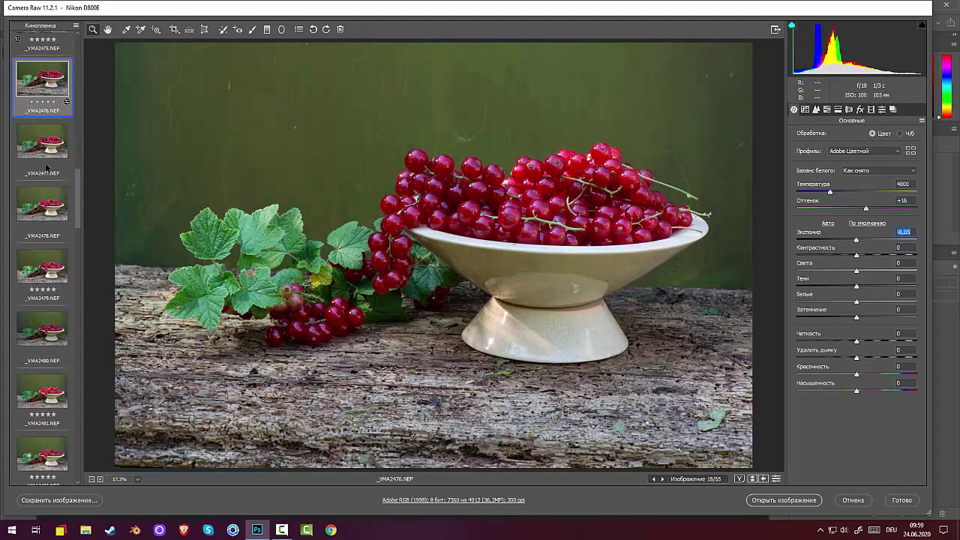
click(47, 141)
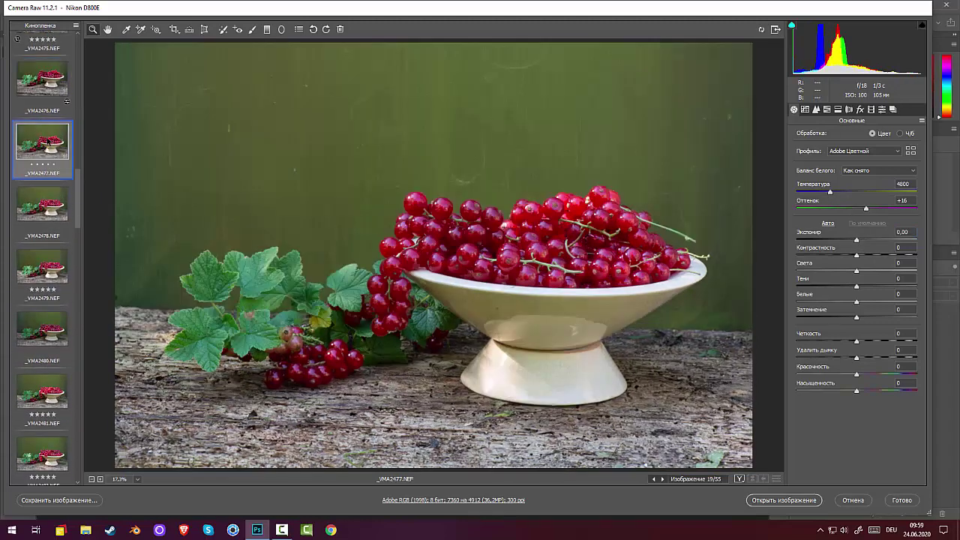
click(45, 260)
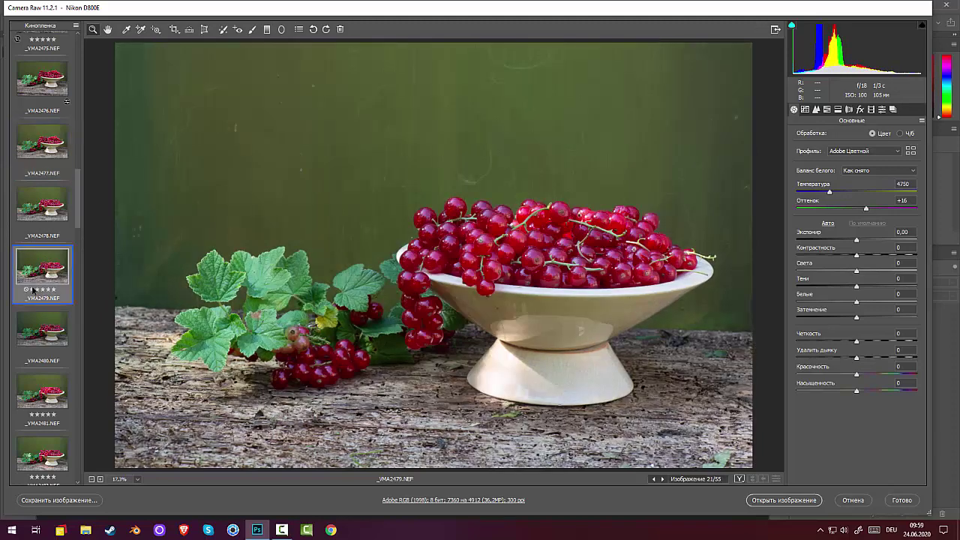
click(189, 29)
drag(117, 306, 766, 330)
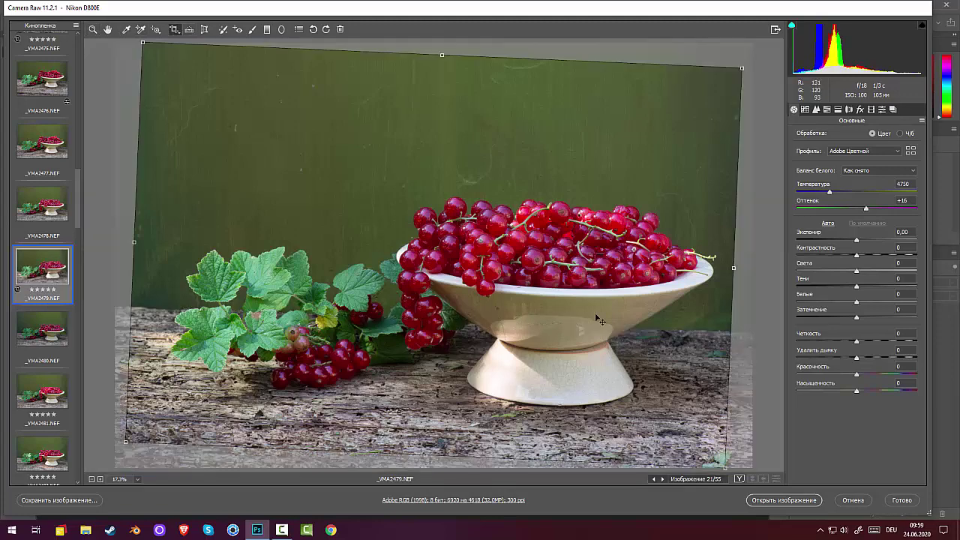
key(Return)
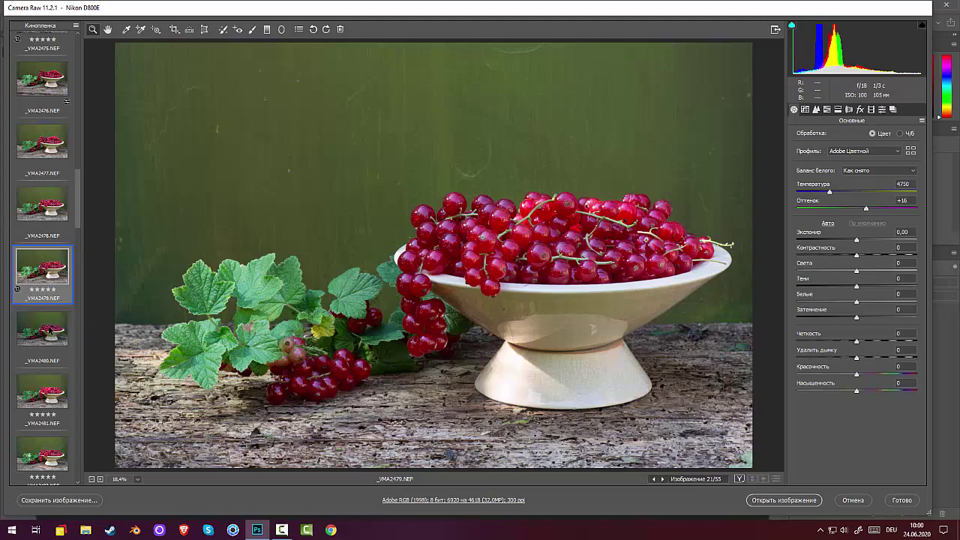
Compare _VMA2480.NEF, _VMA2481.NEF and _VMA2478.NEF with the straightened _VMA2479.NEF
click(46, 329)
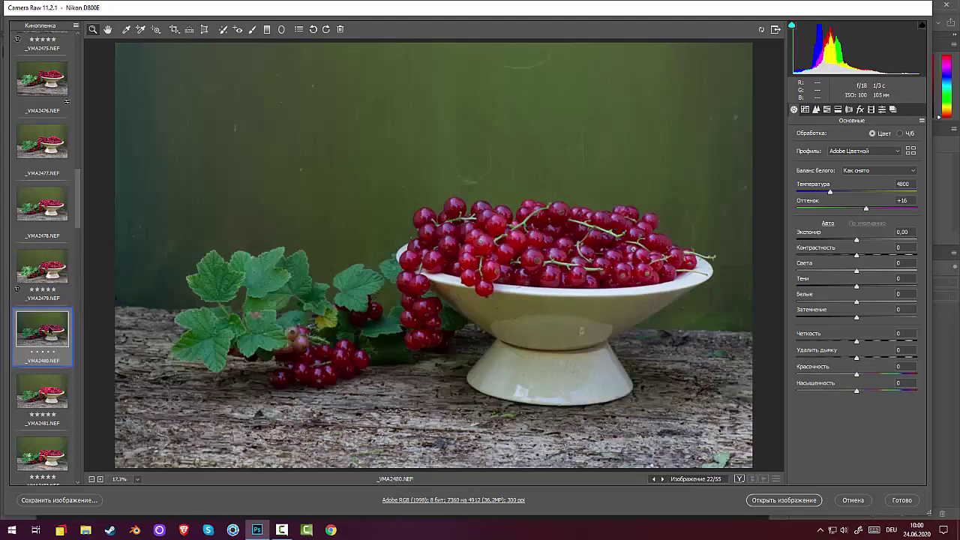
click(47, 397)
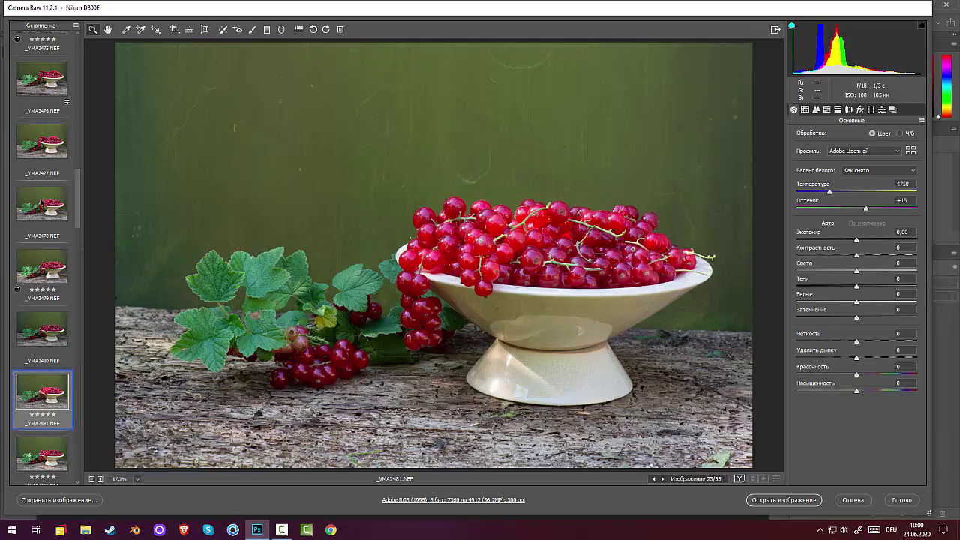
click(41, 204)
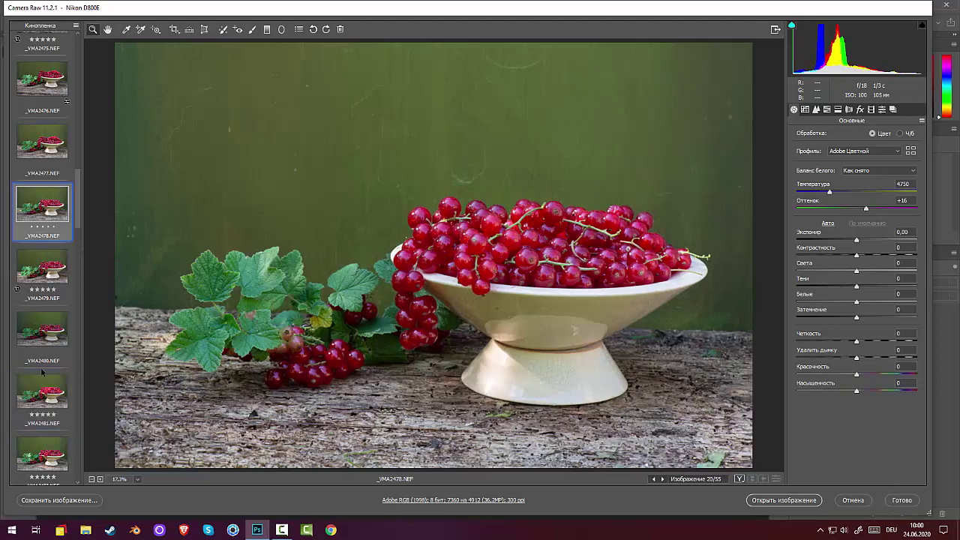
click(40, 391)
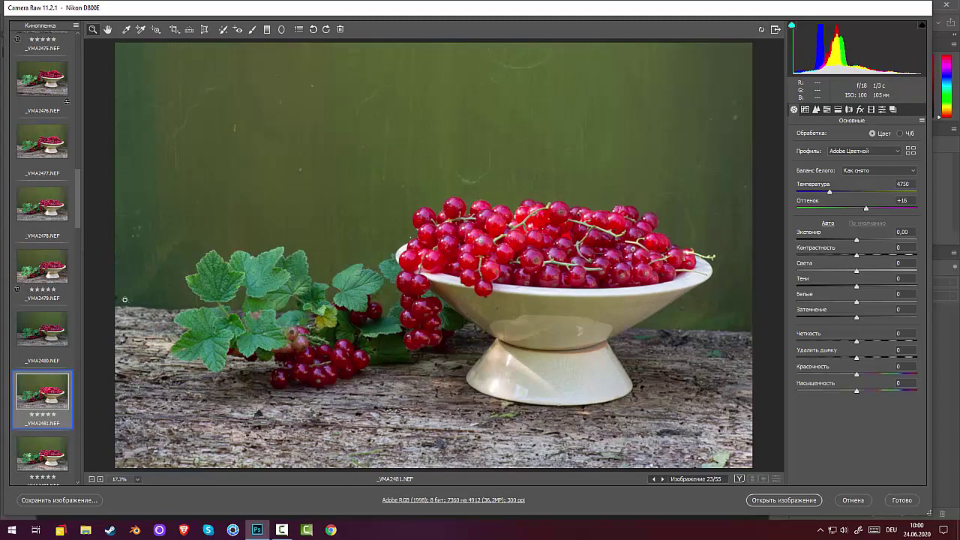
click(46, 218)
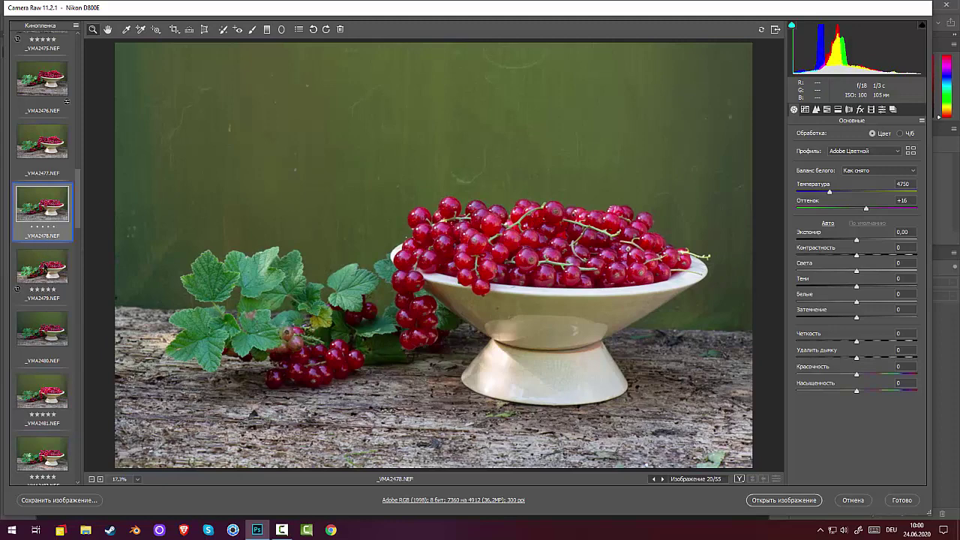
click(43, 266)
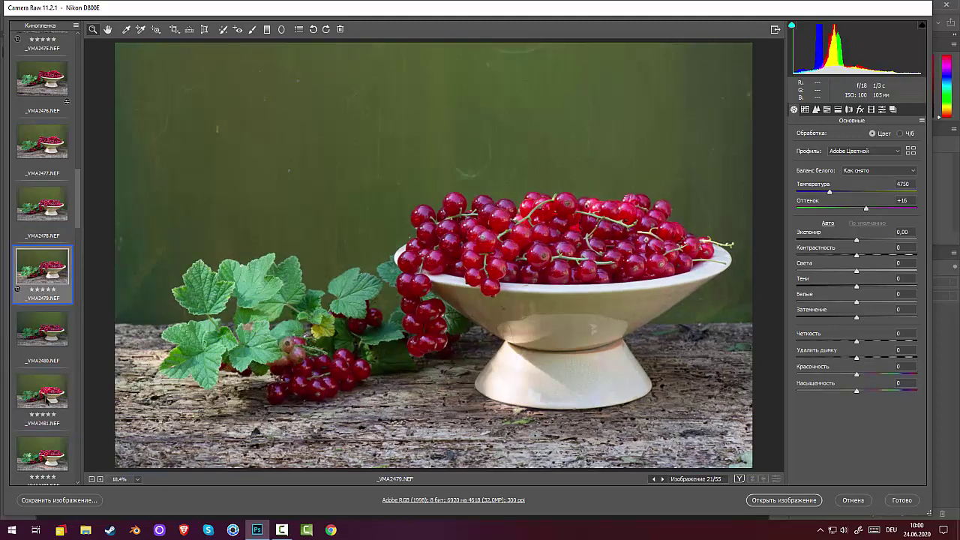
Compare _VMA2481.NEF, _VMA2482.NEF, _VMA2483.NEF and _VMA2484.NEF, alternating between the last two shots
click(46, 399)
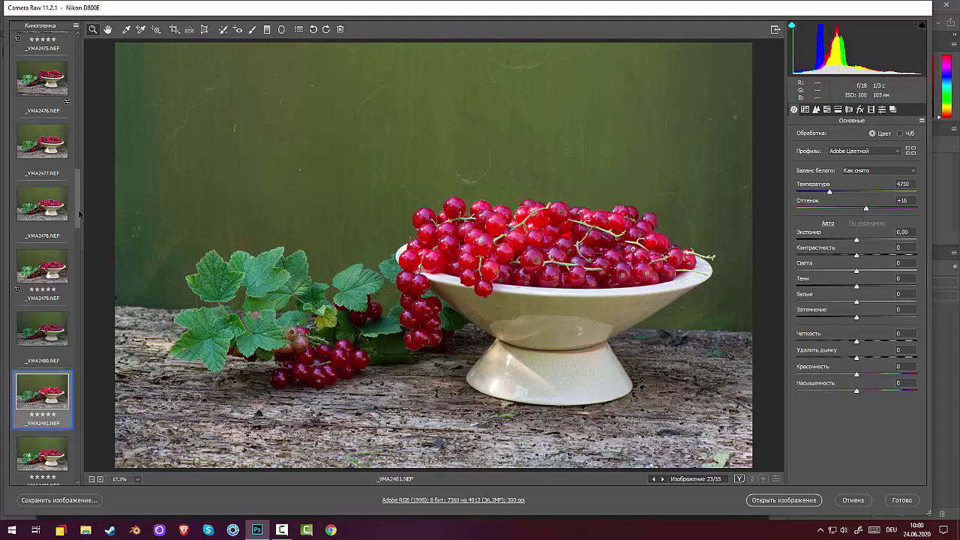
drag(79, 216, 73, 244)
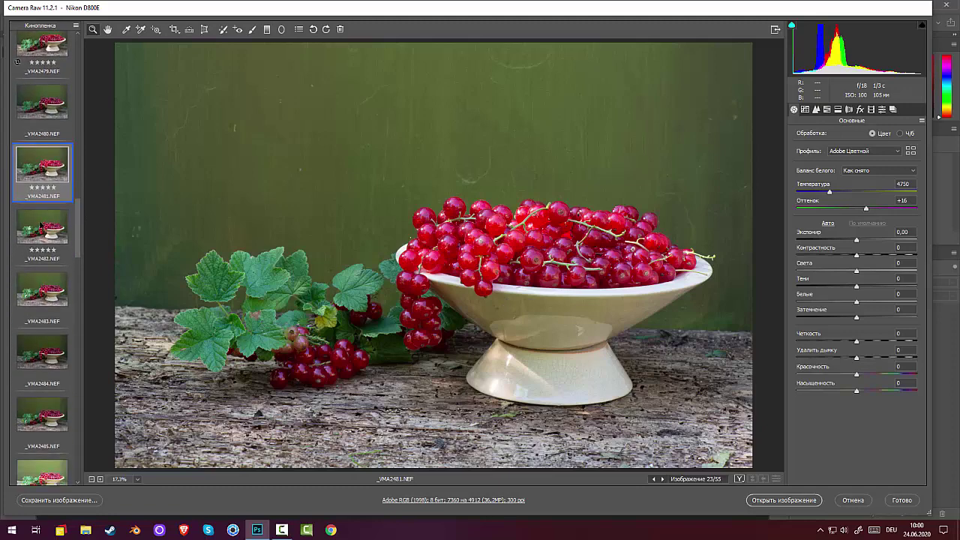
click(40, 228)
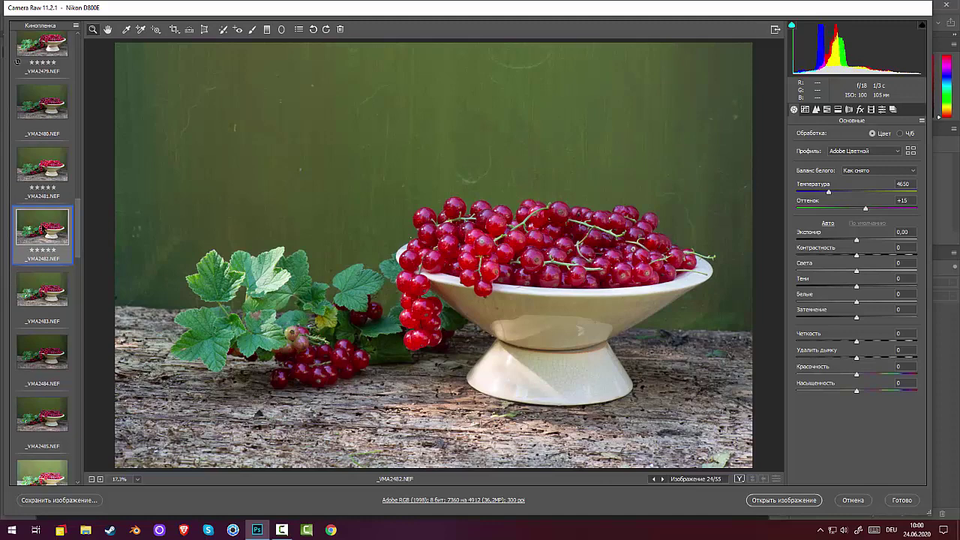
click(46, 299)
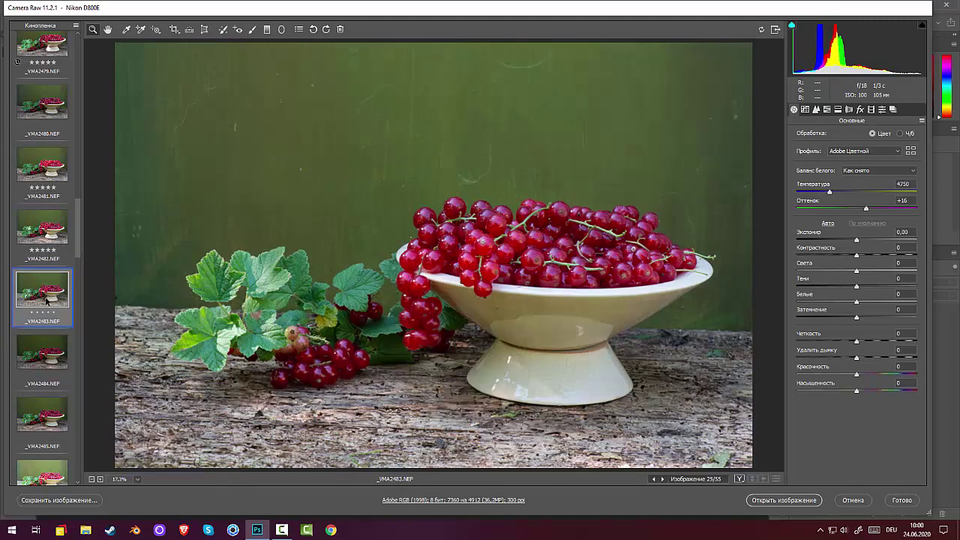
click(47, 353)
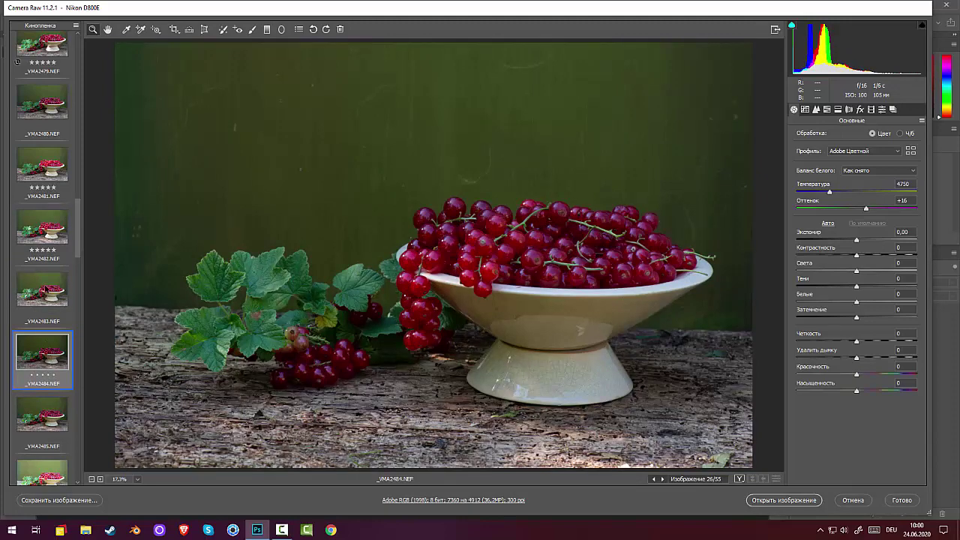
click(45, 288)
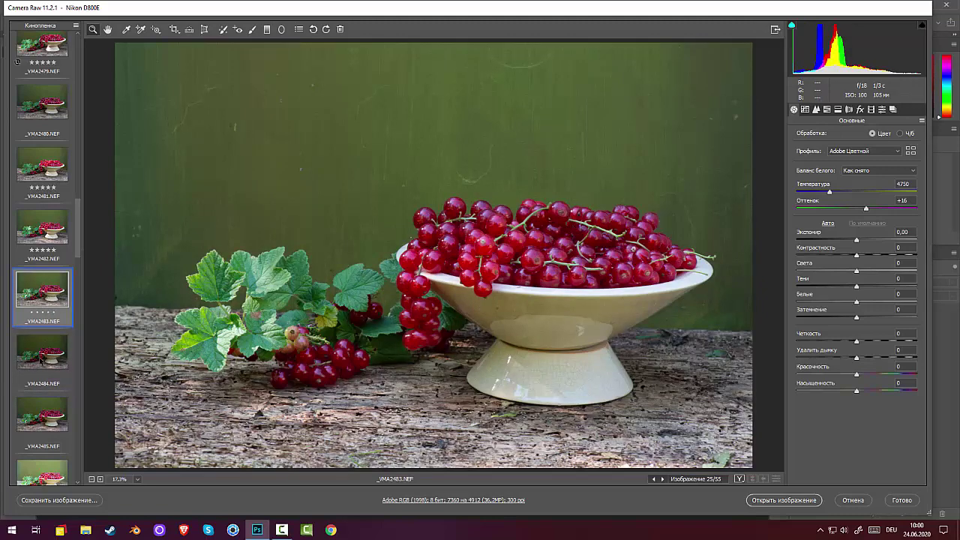
click(42, 353)
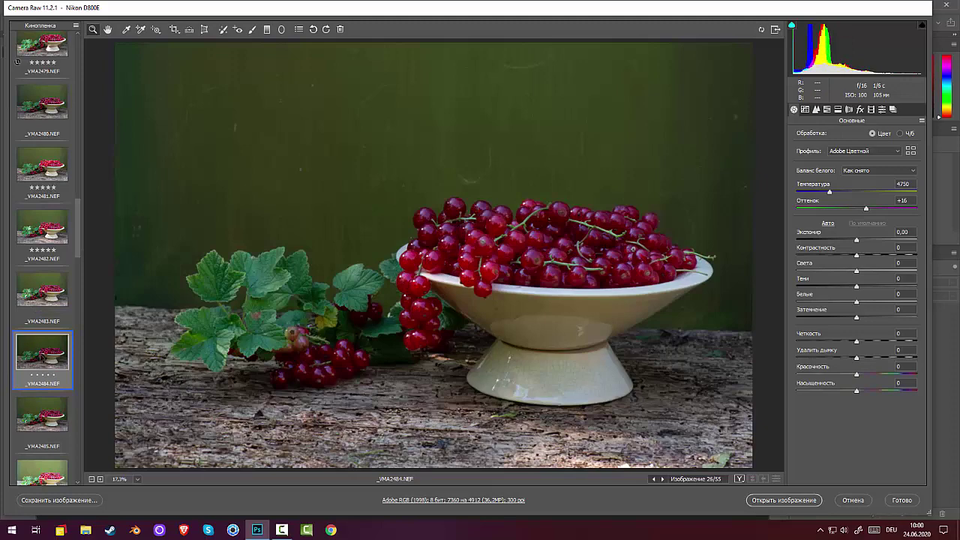
Set the exposure of _VMA2485.NEF to +0.15
click(44, 417)
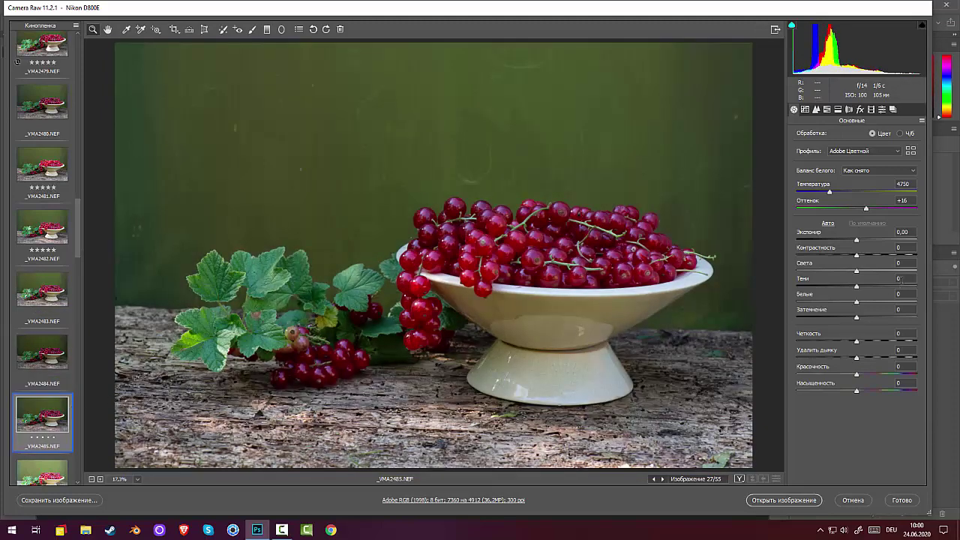
drag(857, 242, 873, 245)
drag(866, 248, 850, 248)
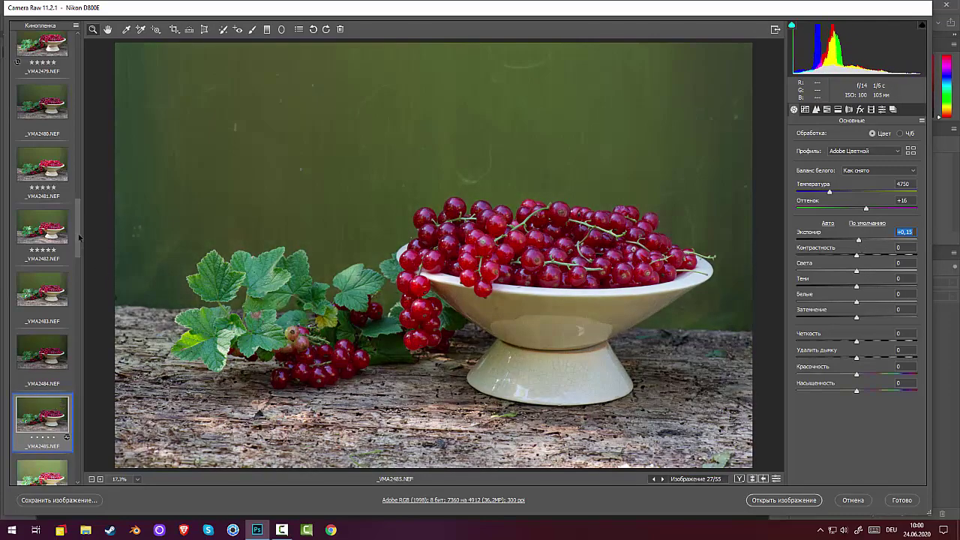
Review _VMA2485.NEF, _VMA2483.NEF, _VMA2477.NEF and the bowl-and-teacup shot _VMA2489.NEF
scroll(67, 270, down, 4)
click(39, 216)
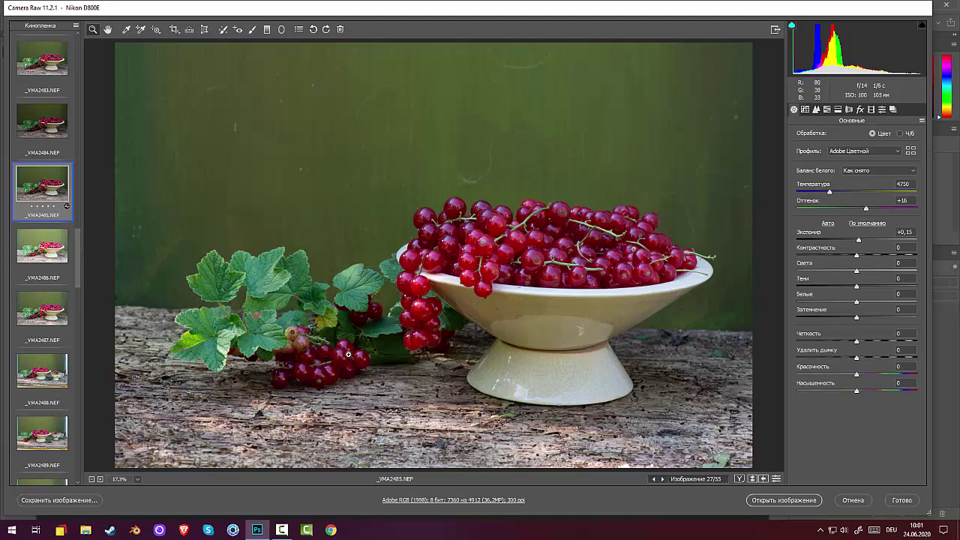
click(49, 68)
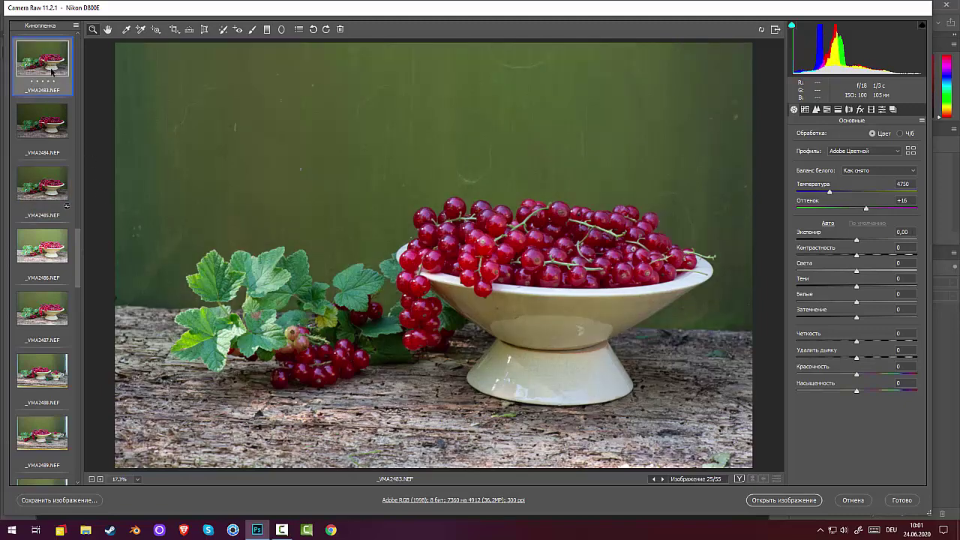
scroll(50, 83, up, 6)
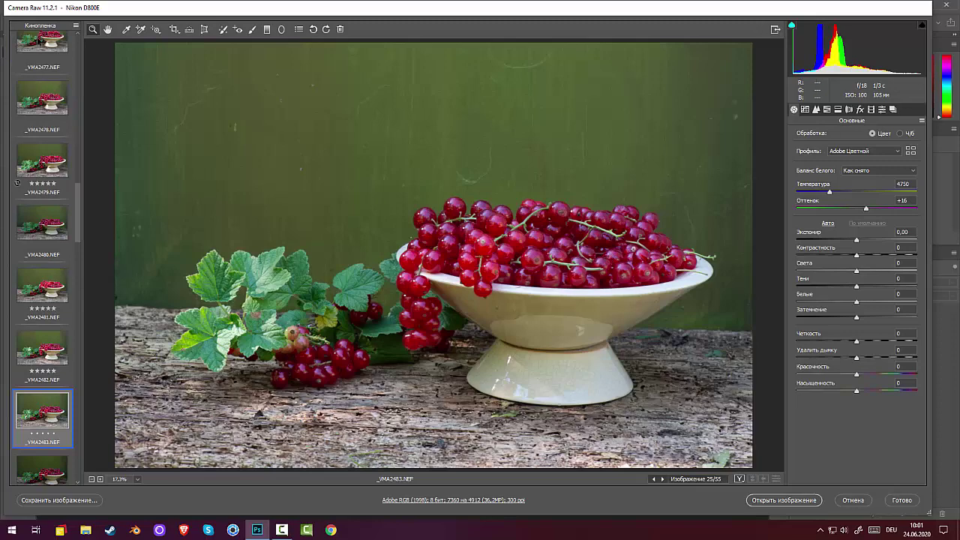
click(39, 43)
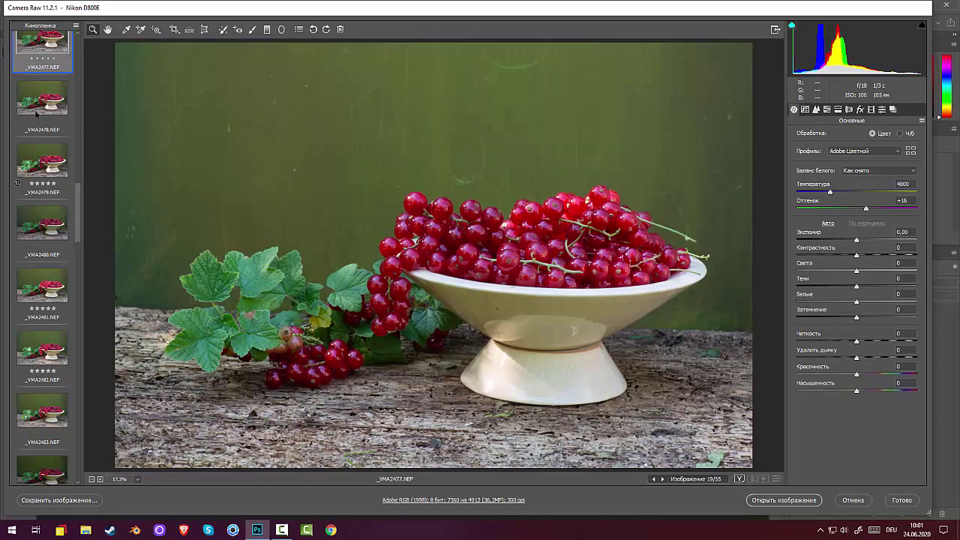
scroll(36, 355, down, 10)
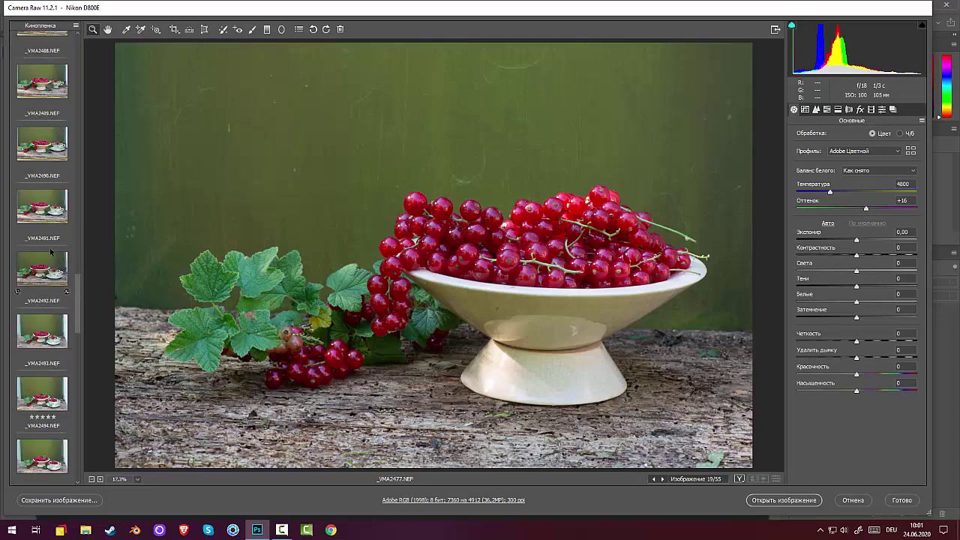
click(43, 87)
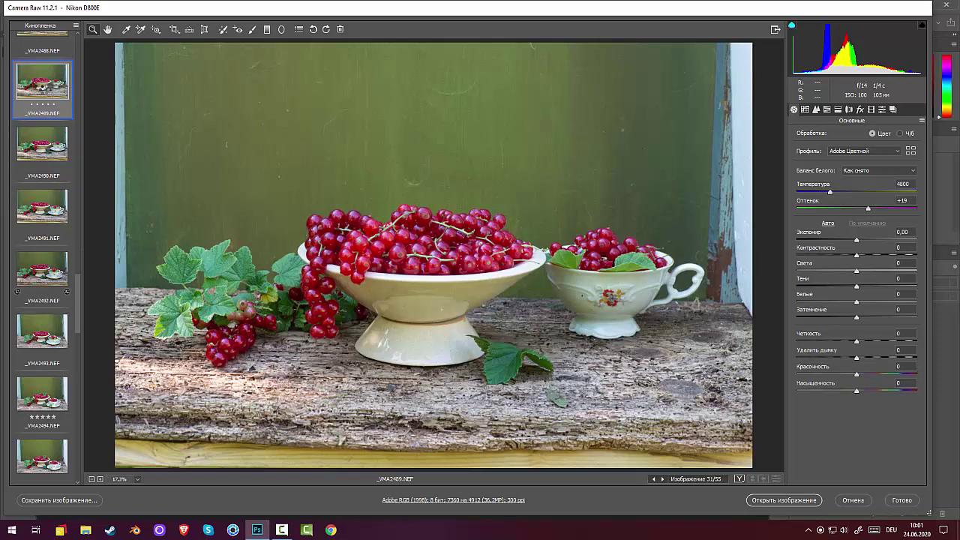
click(189, 30)
drag(129, 287, 765, 300)
key(Return)
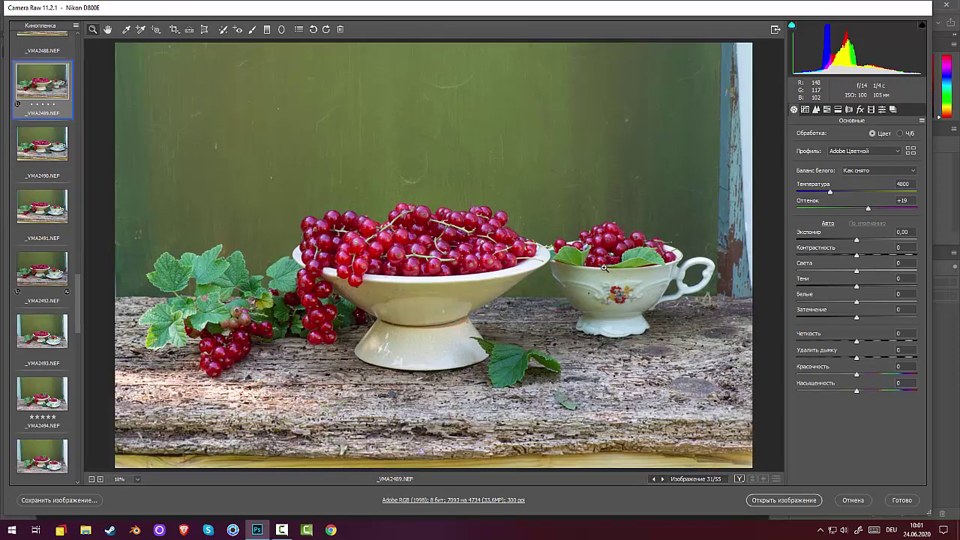
click(174, 30)
drag(437, 46, 428, 58)
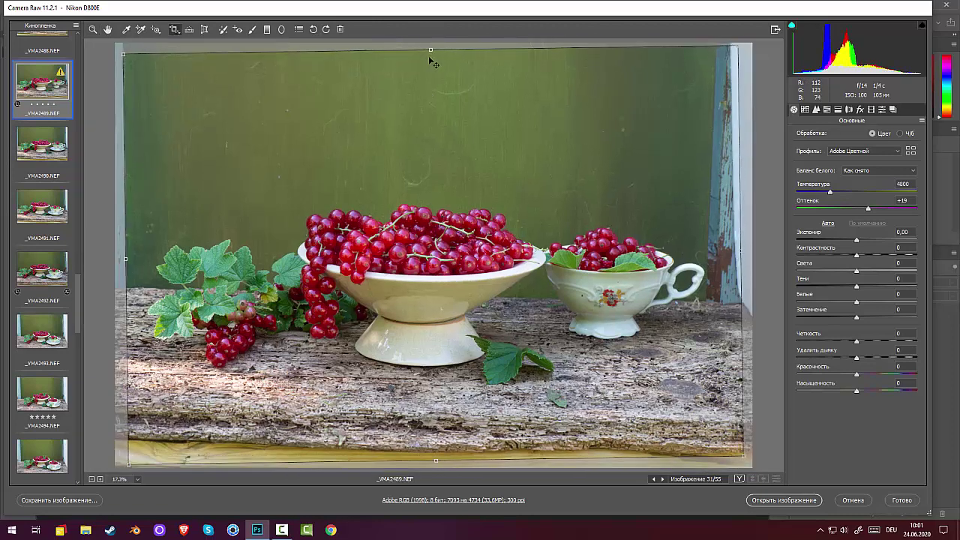
key(Escape)
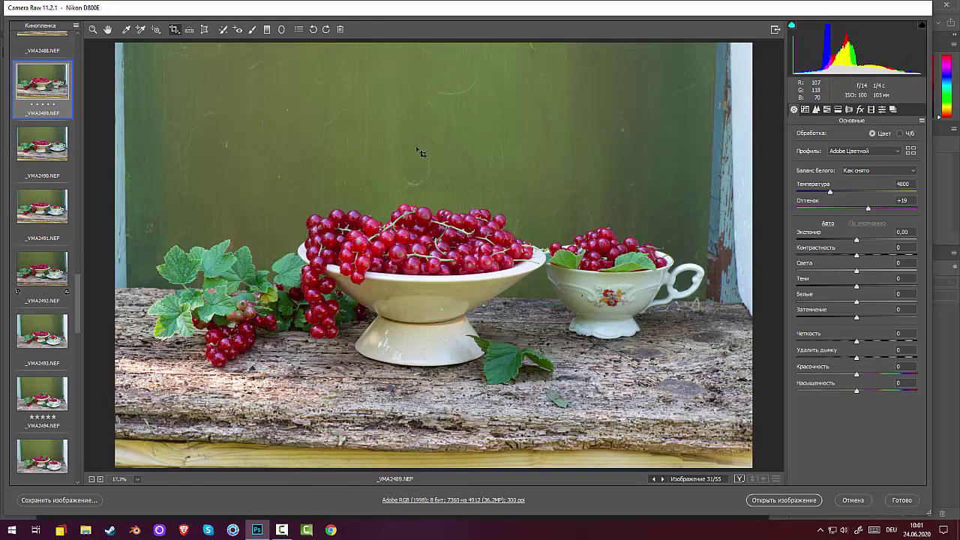
Straighten _VMA2489.NEF along the back edge of the weathered wooden board
click(189, 29)
drag(147, 289, 745, 301)
key(z)
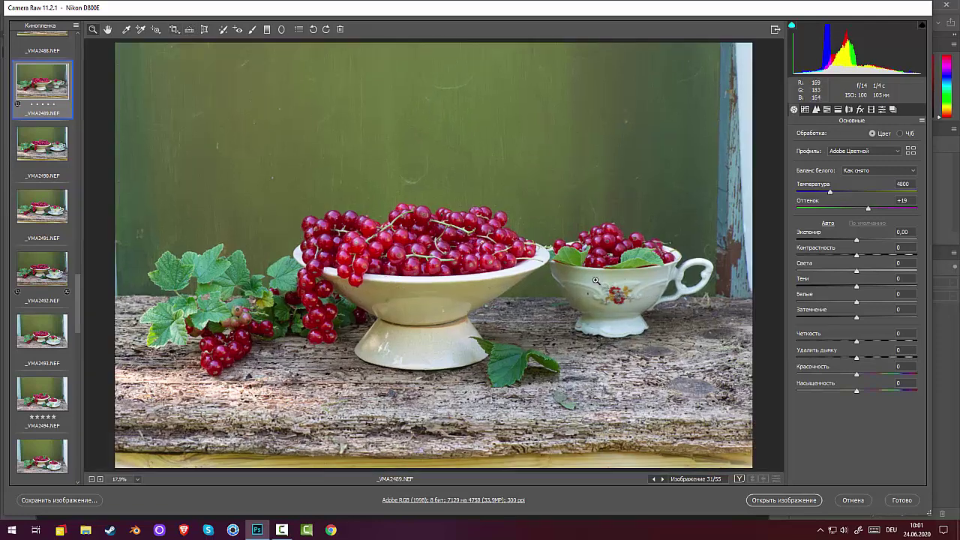
Crop _VMA2489.NEF to about 6668 by 3110 pixels, trimming the upper background, the board's front edge and the blue door frame
click(174, 29)
drag(436, 48, 436, 134)
drag(428, 462, 429, 404)
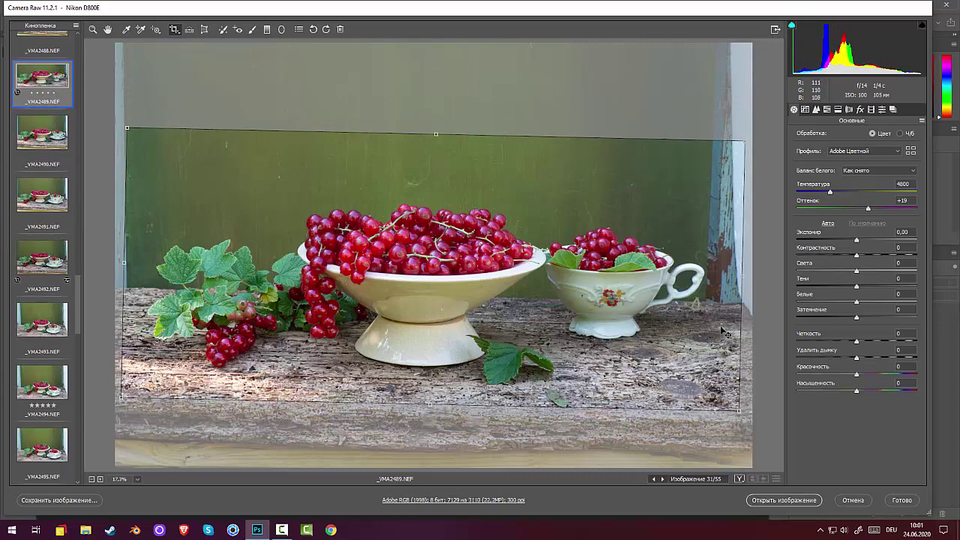
drag(742, 273, 707, 275)
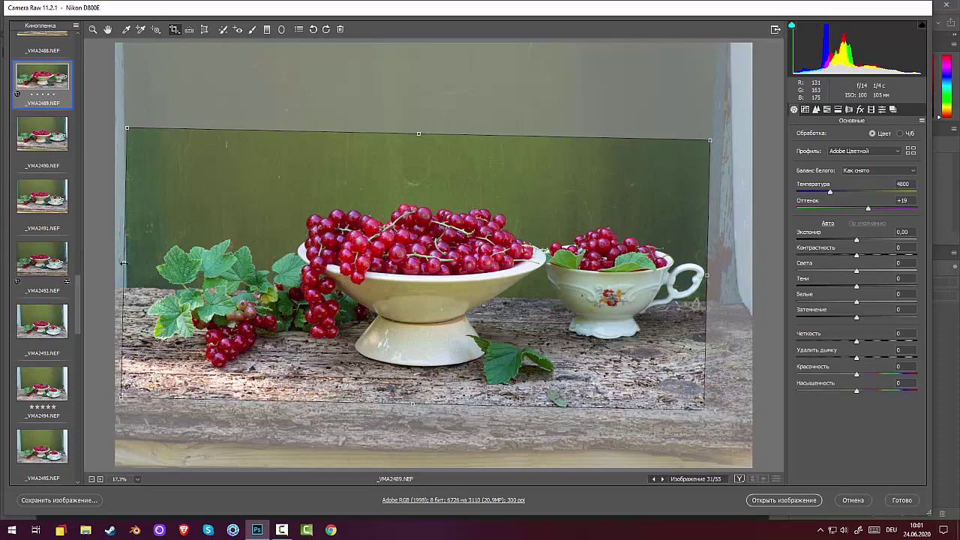
drag(125, 264, 132, 264)
key(Return)
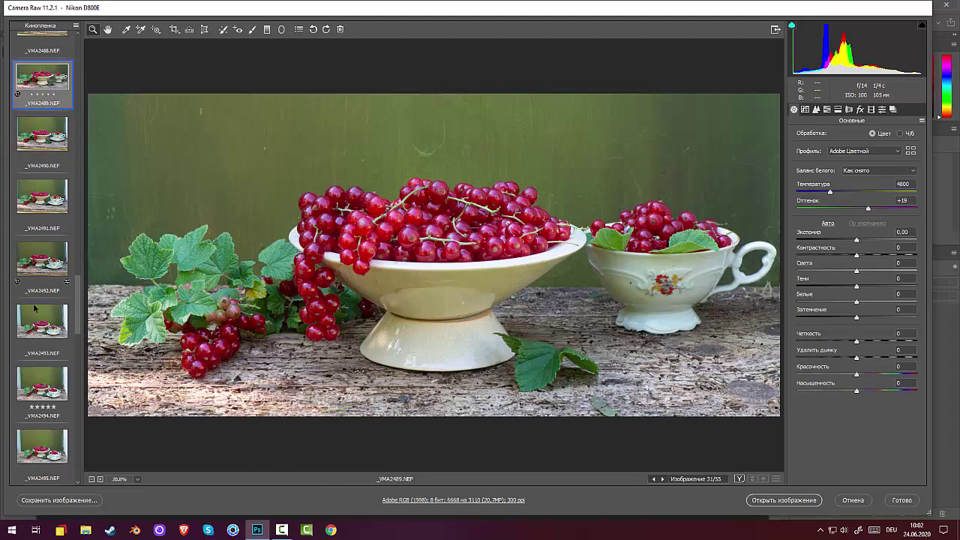
Straighten _VMA2492.NEF along the back edge of the weathered wooden board
click(49, 257)
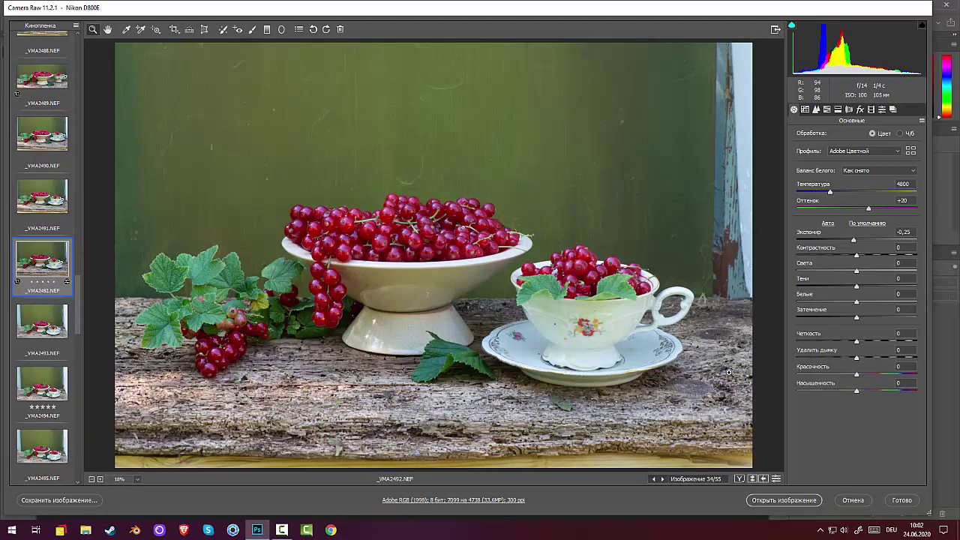
double_click(189, 29)
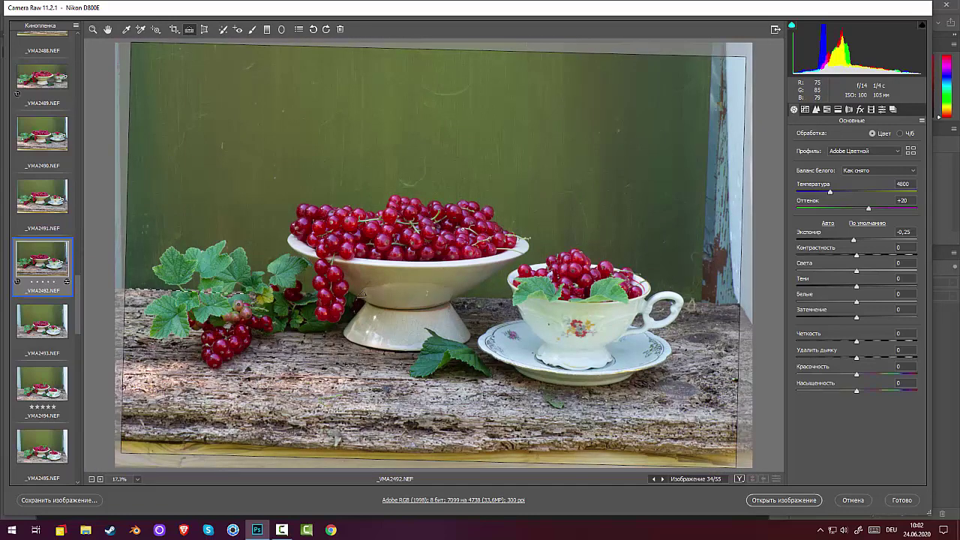
drag(129, 291, 727, 299)
key(Return)
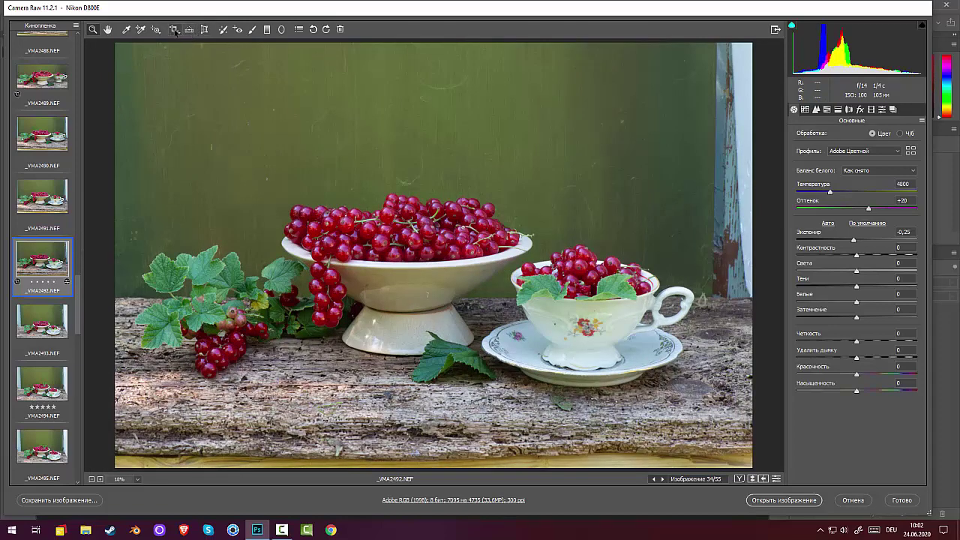
Crop _VMA2492.NEF to about 6547 by 4142 pixels, removing the board's front edge and the door frame, and rate it five stars
click(174, 30)
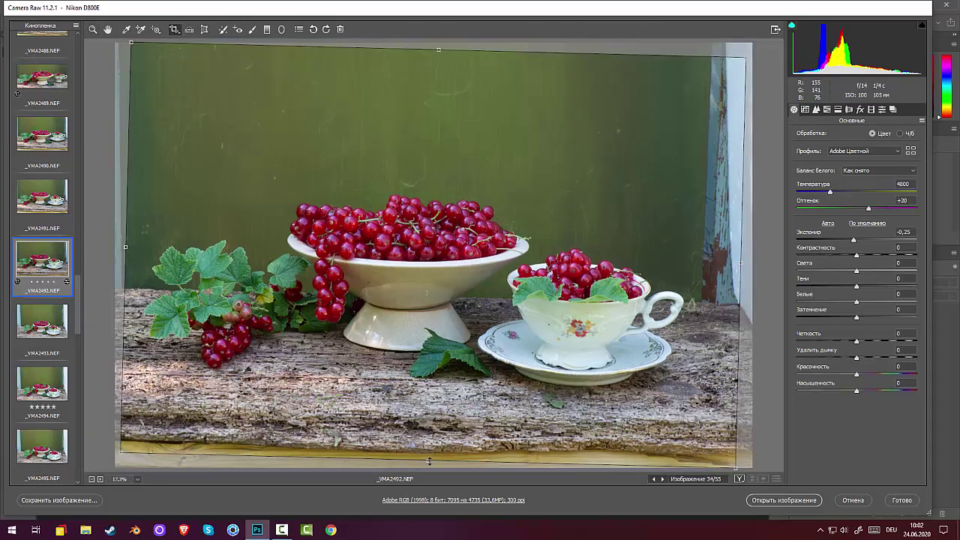
drag(429, 461, 429, 421)
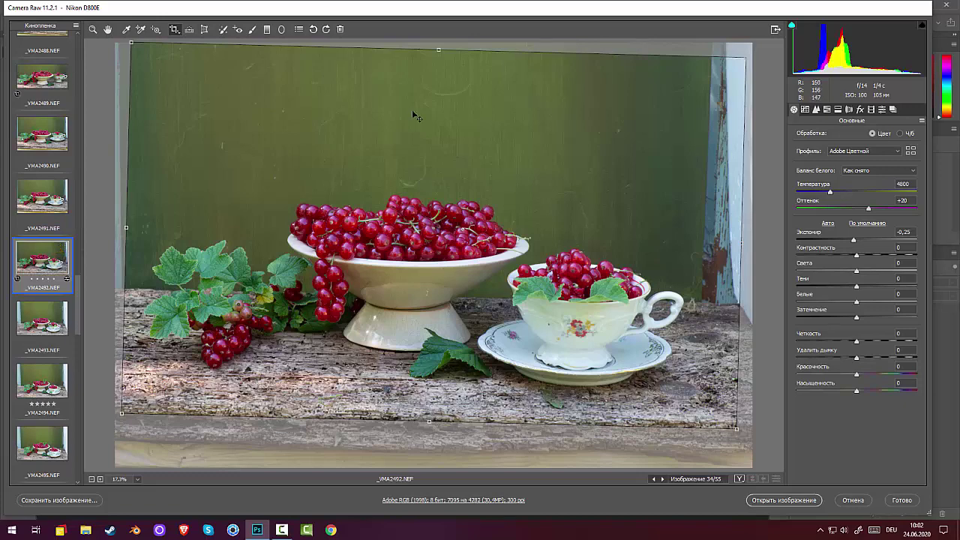
mouse_move(439, 51)
mouse_down()
mouse_move(439, 75)
mouse_move(438, 62)
mouse_up()
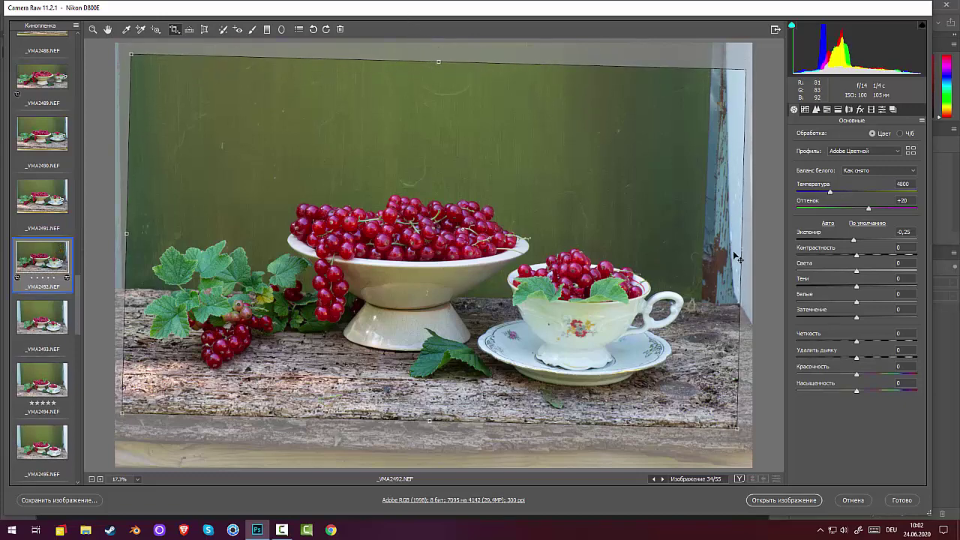
drag(743, 247, 694, 247)
key(z)
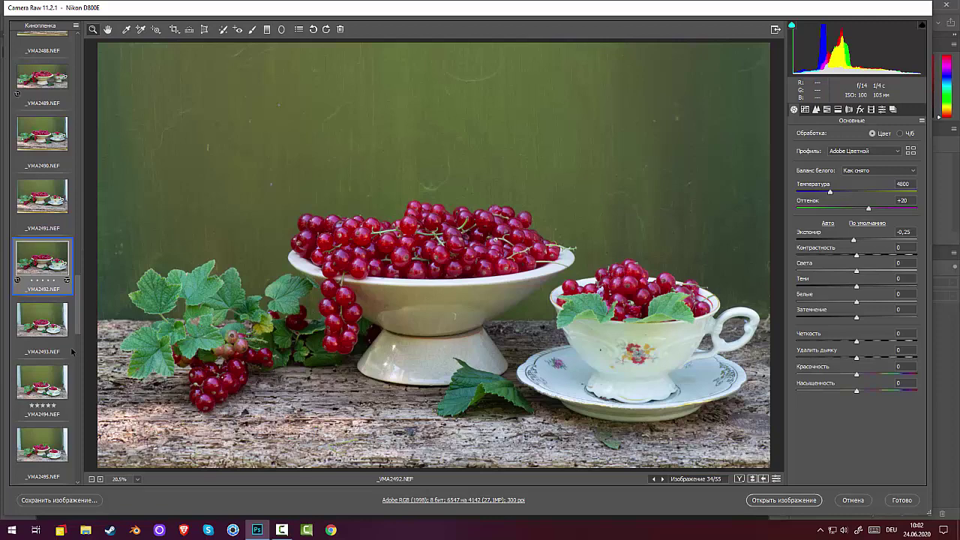
click(52, 280)
Compare the bowl-and-teacup shots from _VMA2493.NEF through _VMA2497.NEF
click(49, 321)
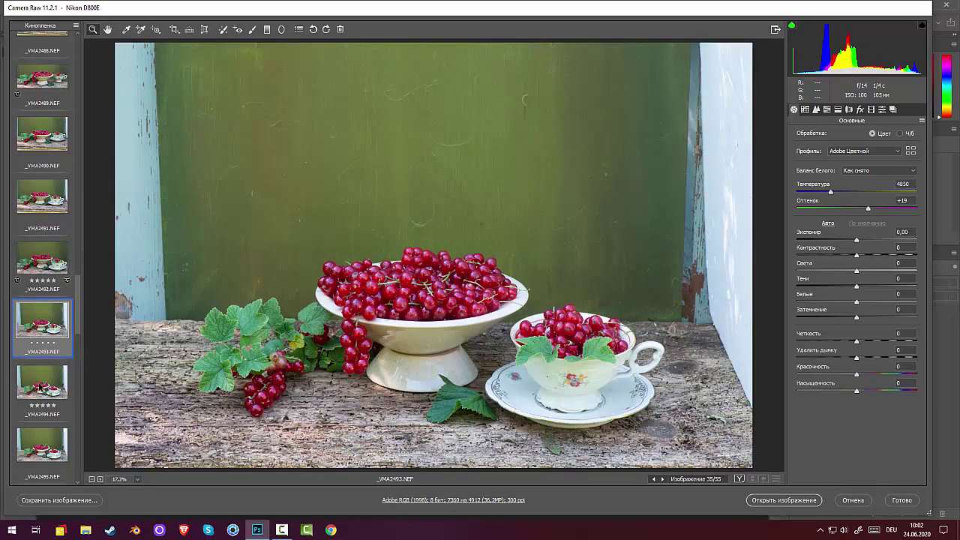
click(42, 383)
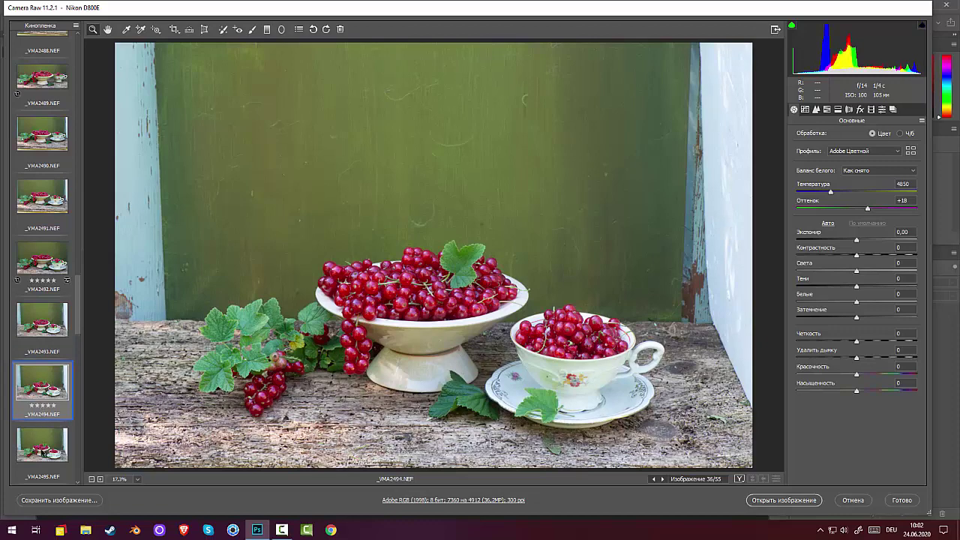
click(42, 445)
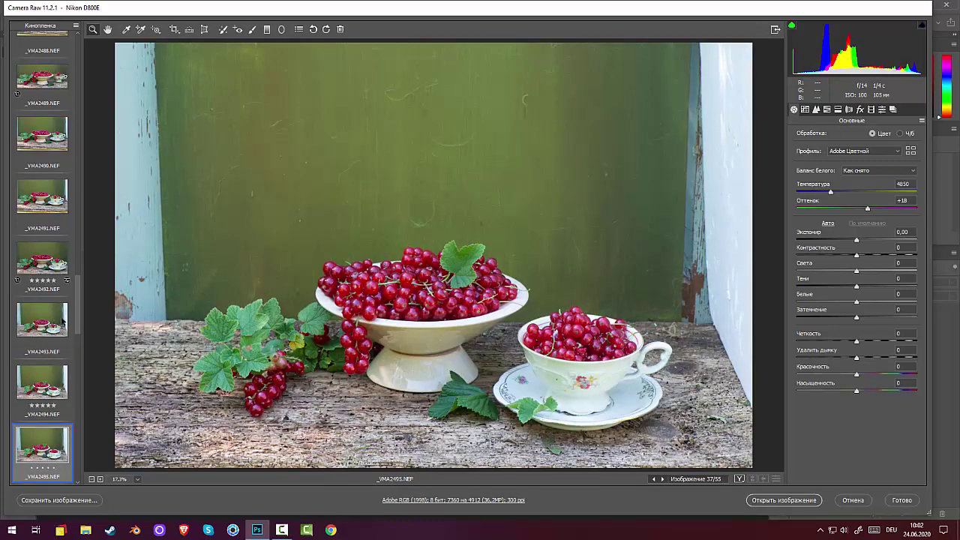
drag(79, 311, 77, 346)
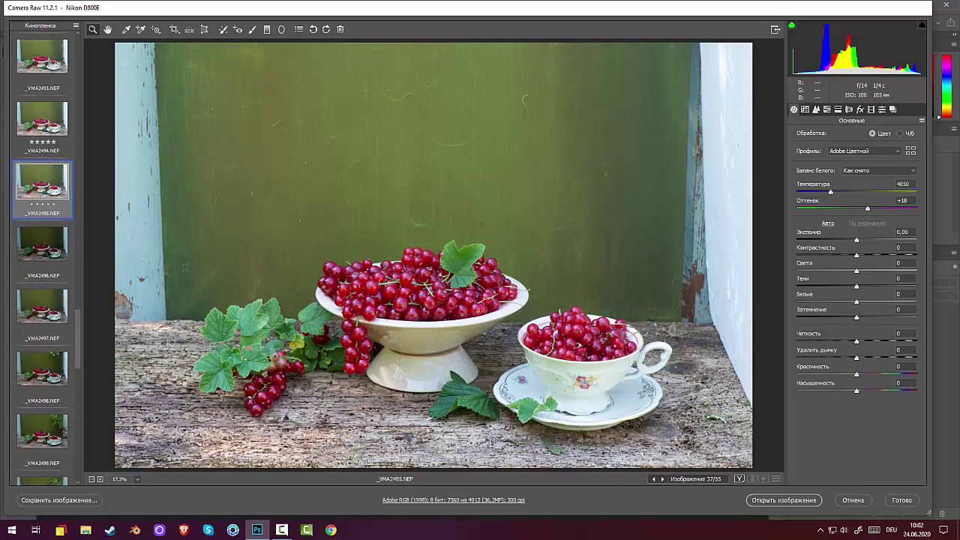
click(45, 248)
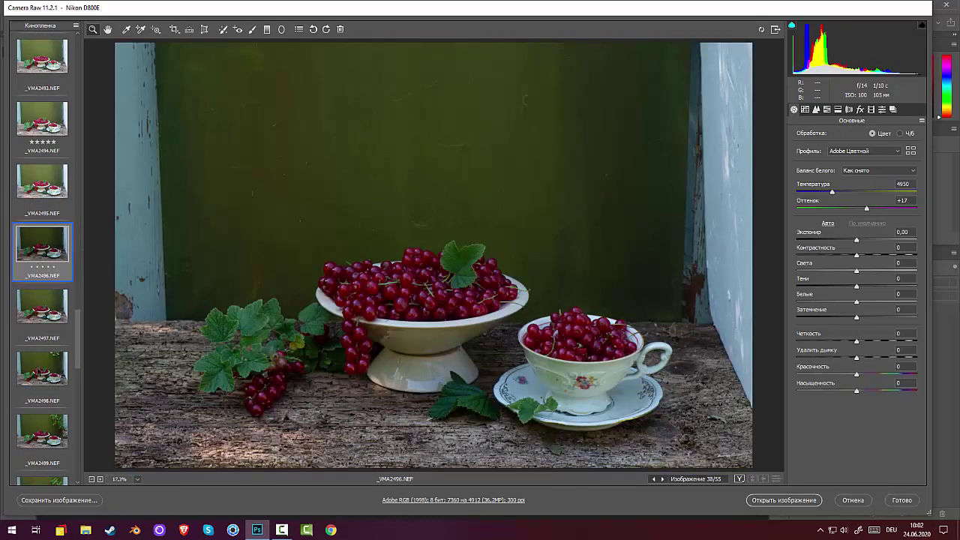
click(54, 302)
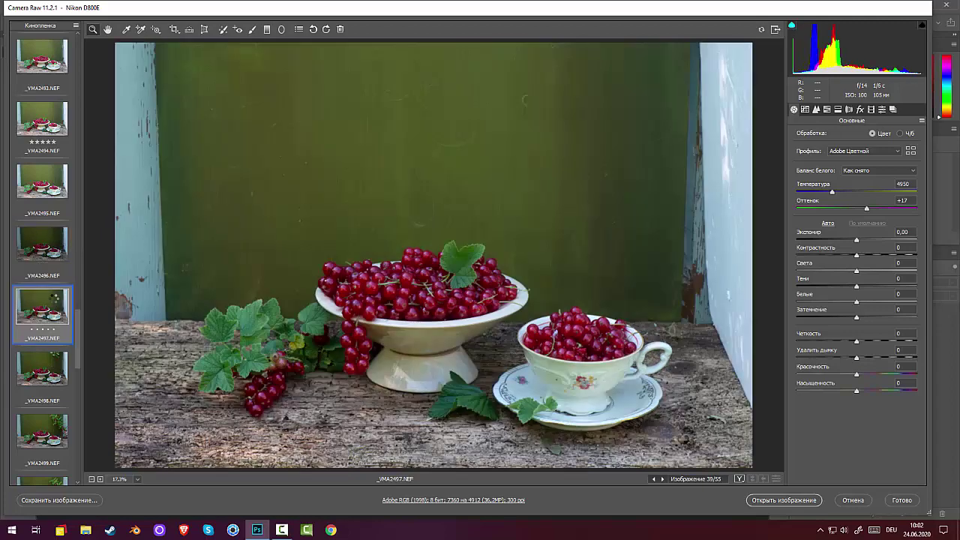
Straighten _VMA2498.NEF along the back edge of the weathered wooden board
click(43, 369)
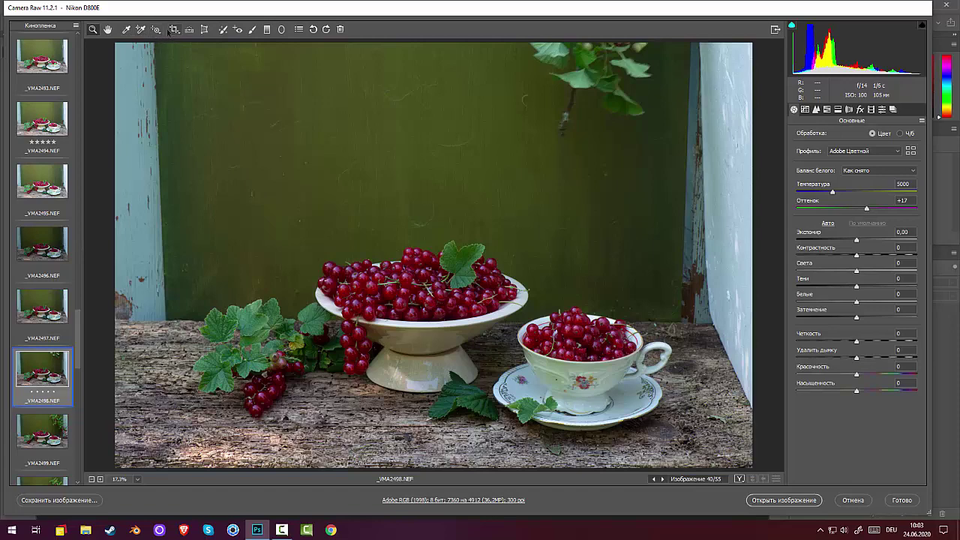
click(189, 29)
drag(166, 322, 696, 321)
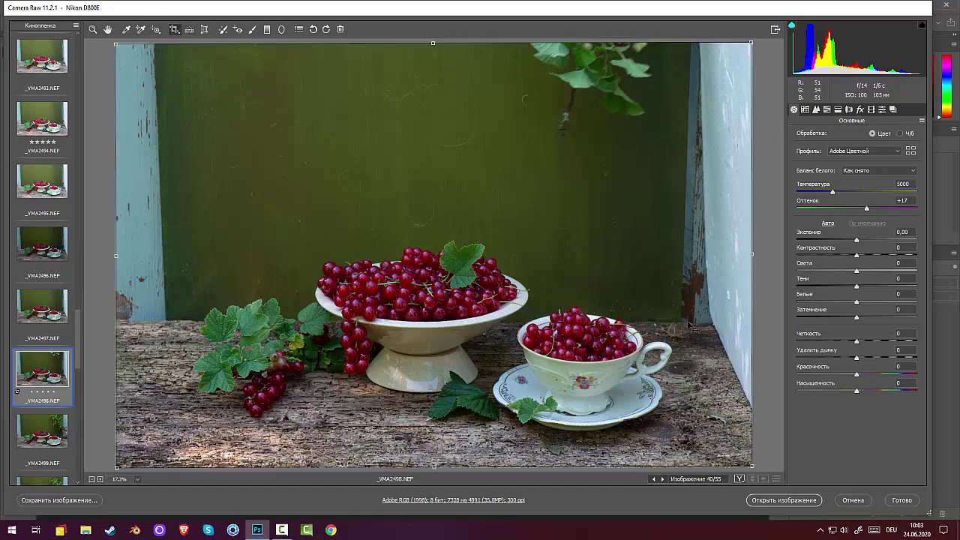
key(Return)
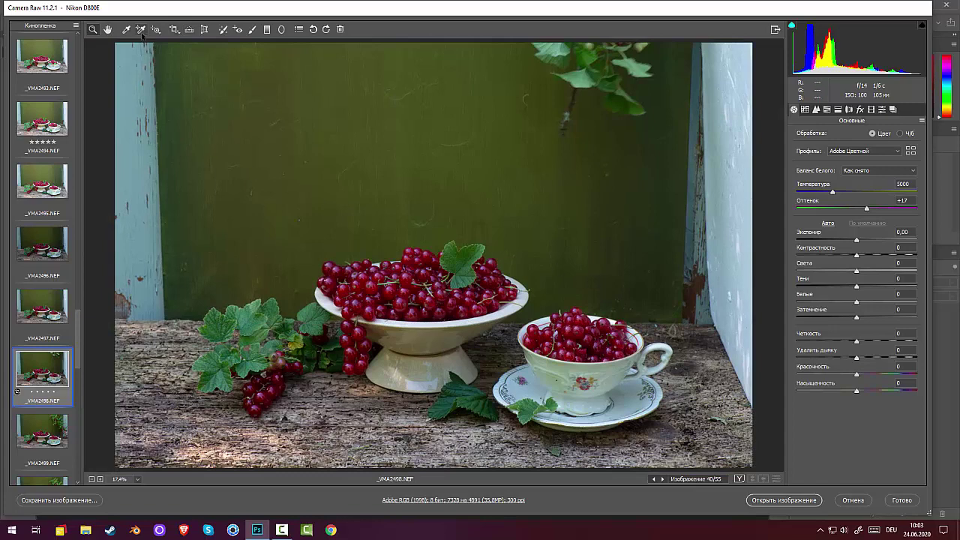
Crop _VMA2498.NEF to about 5903 by 4095 pixels, trimming the upper background and the blue door frame on both sides
click(174, 29)
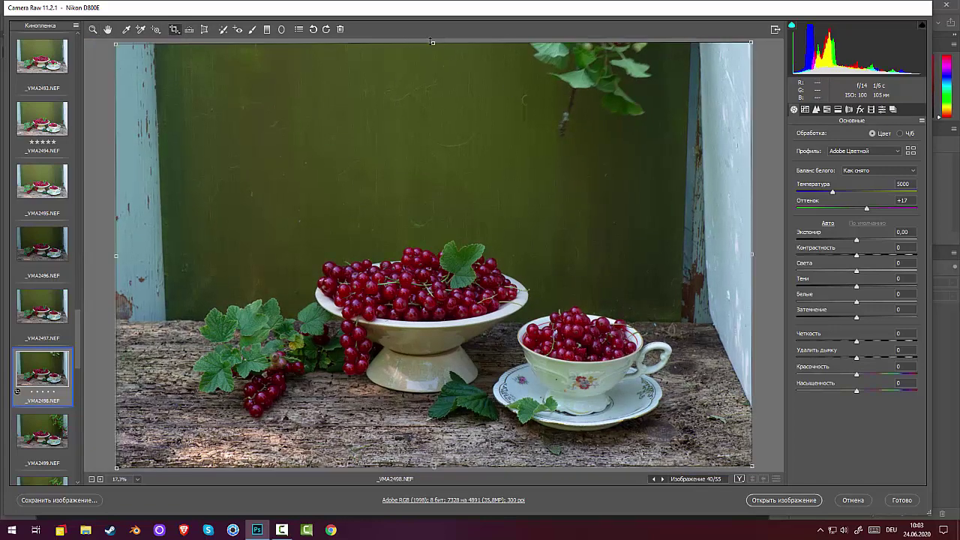
mouse_move(432, 42)
mouse_down()
mouse_move(414, 124)
mouse_move(415, 109)
mouse_up()
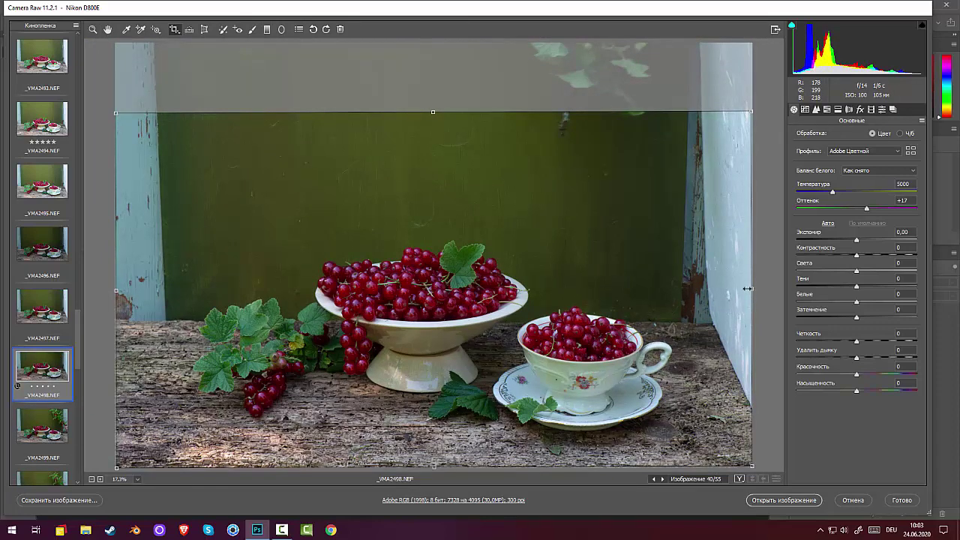
drag(751, 288, 681, 288)
drag(116, 290, 170, 290)
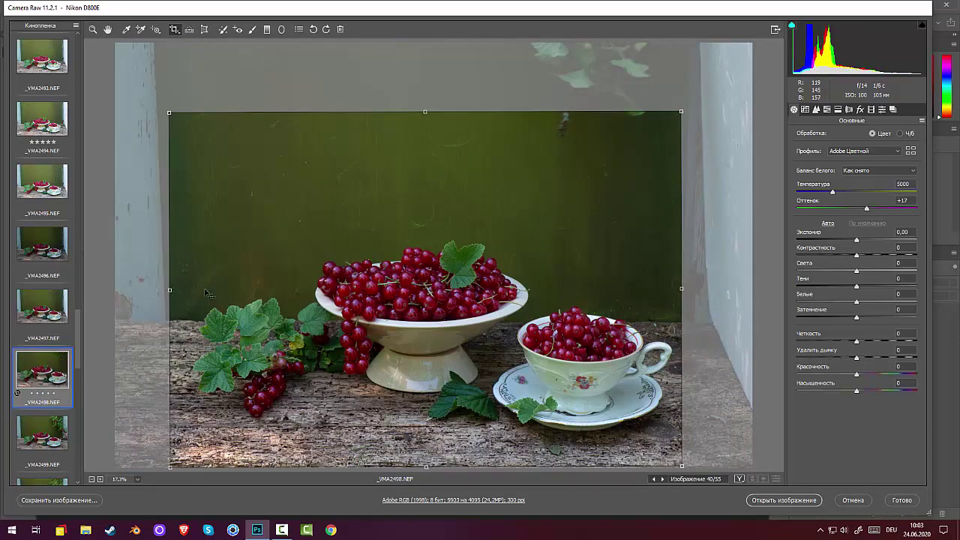
key(Return)
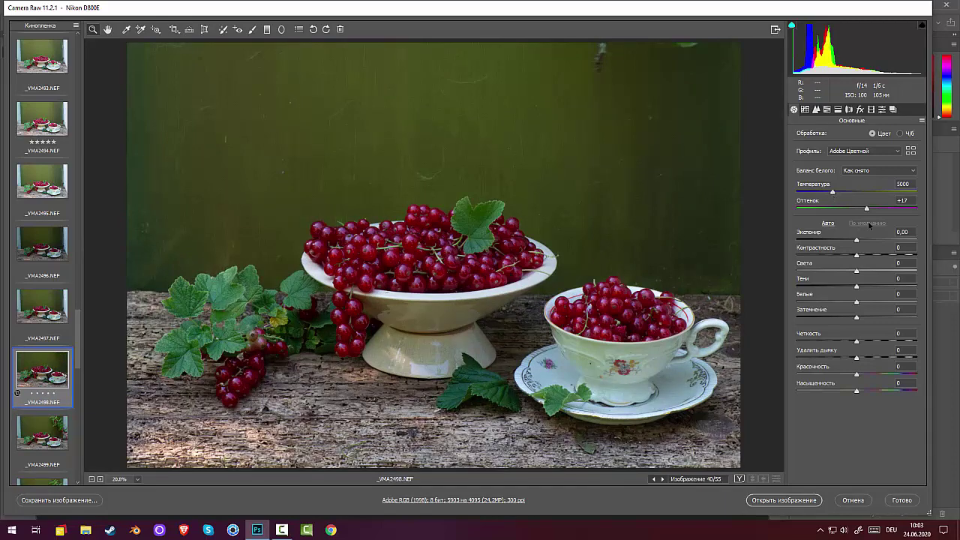
Try brightening the bowl of redcurrants with a size 50 adjustment brush dab at exposure +0.80
mouse_move(857, 240)
mouse_down()
mouse_move(866, 242)
mouse_move(856, 241)
mouse_up()
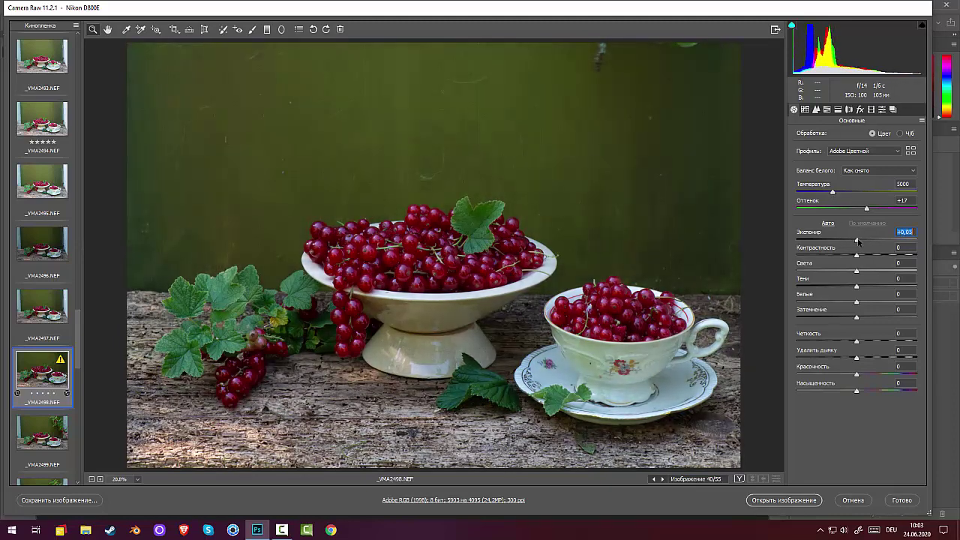
click(252, 29)
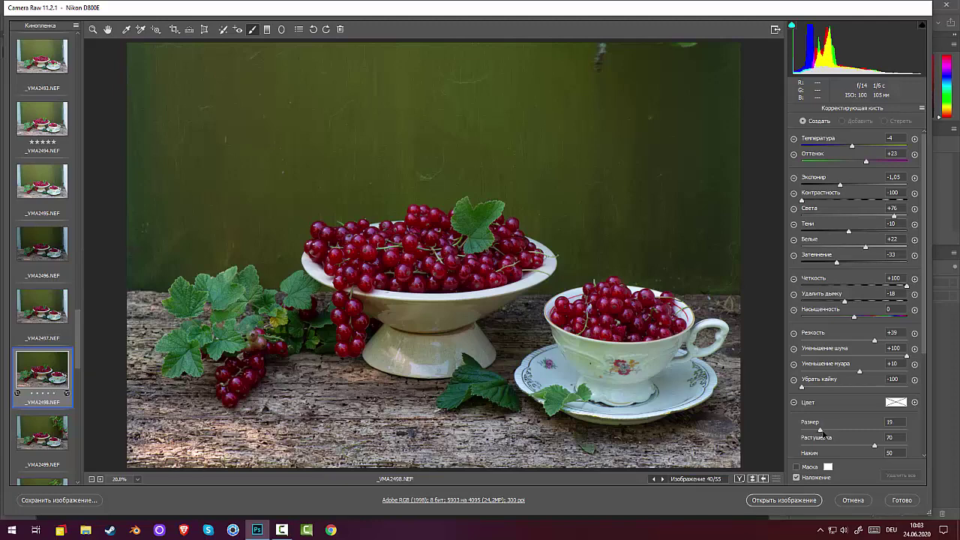
drag(820, 431, 853, 431)
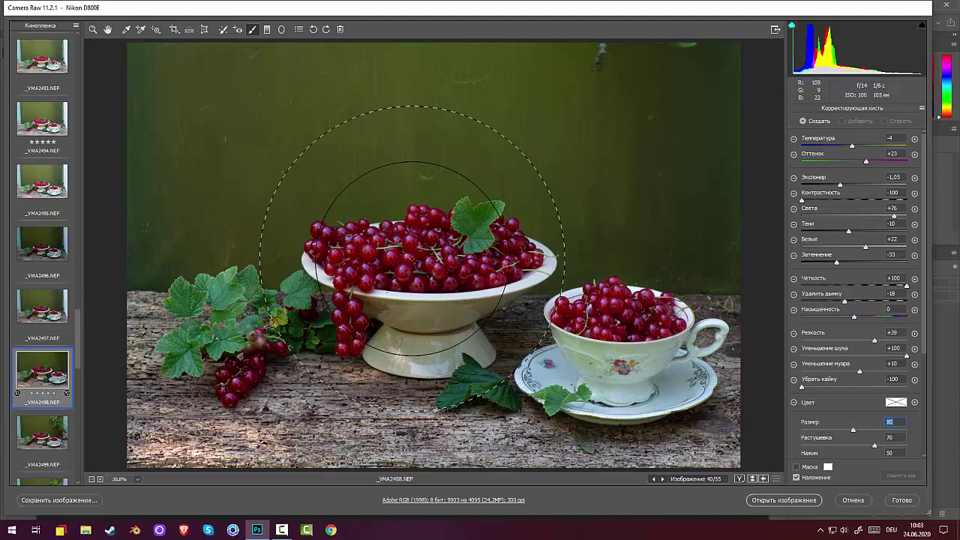
click(412, 258)
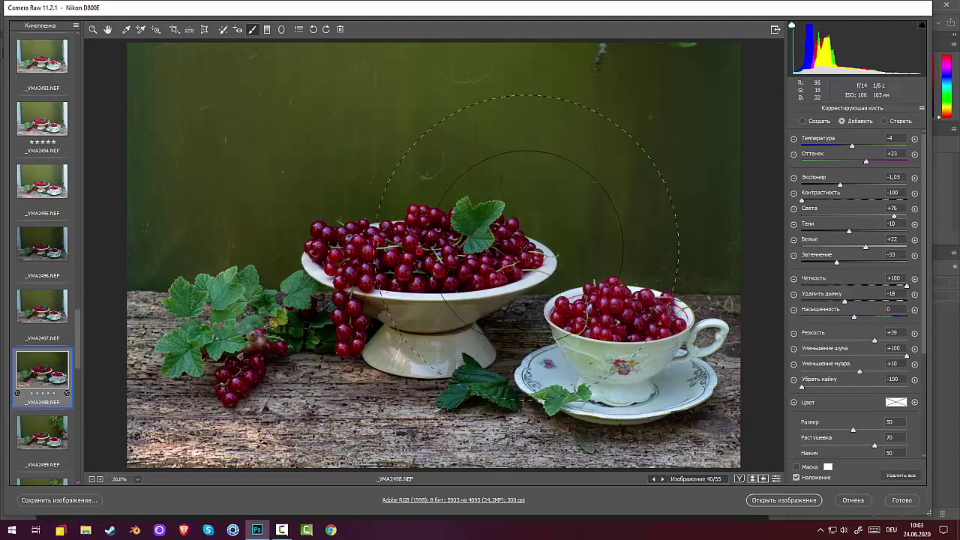
mouse_move(845, 190)
mouse_down()
mouse_move(877, 190)
mouse_move(864, 187)
mouse_up()
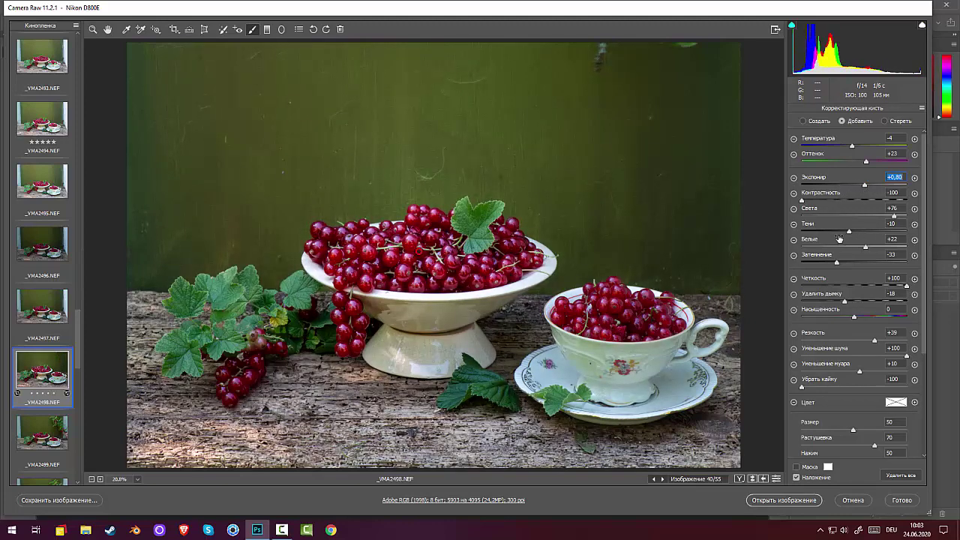
Compare the photo with and without the brush's exposure change, and undo the brush dab and the crop of the photo's left side
key(ctrl+z)
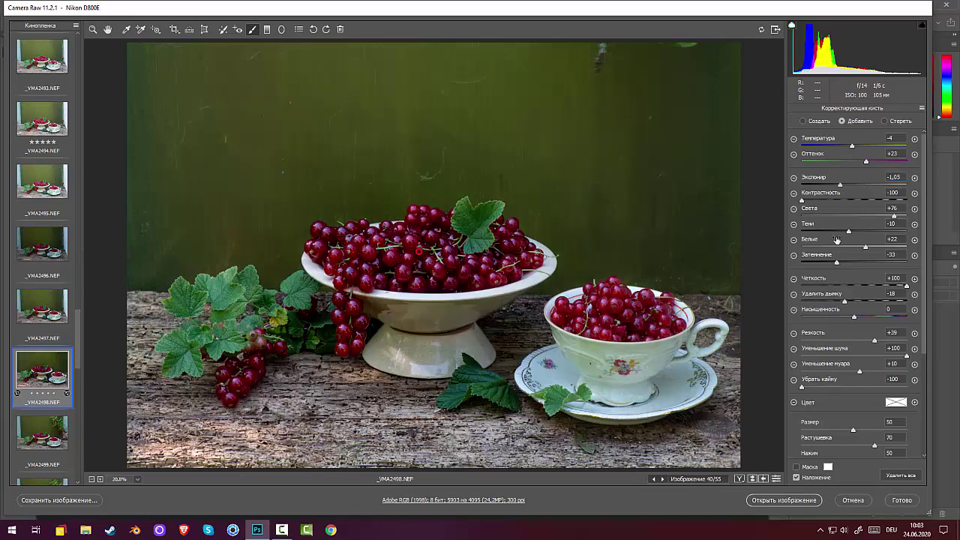
key(ctrl+shift+z)
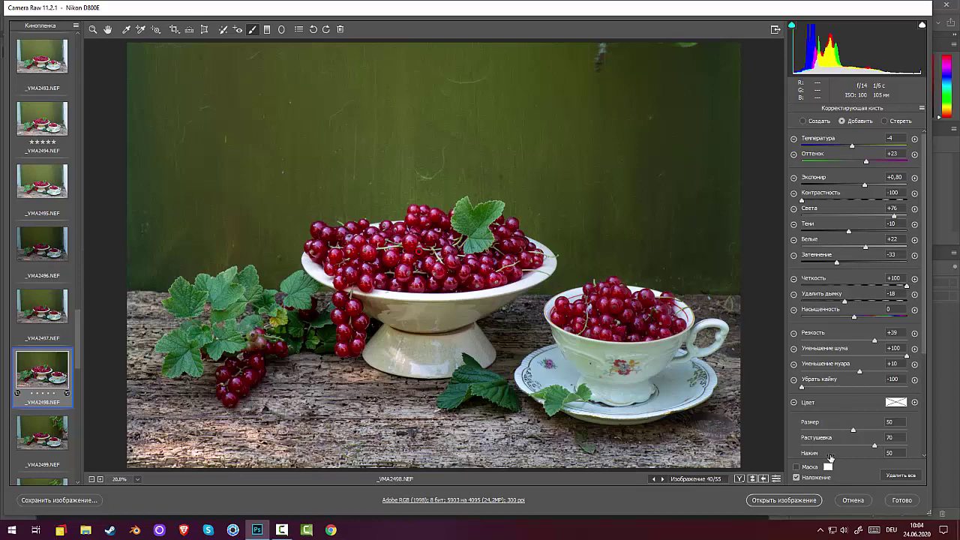
key(ctrl+z)
key(ctrl+shift+z)
key(ctrl+z)
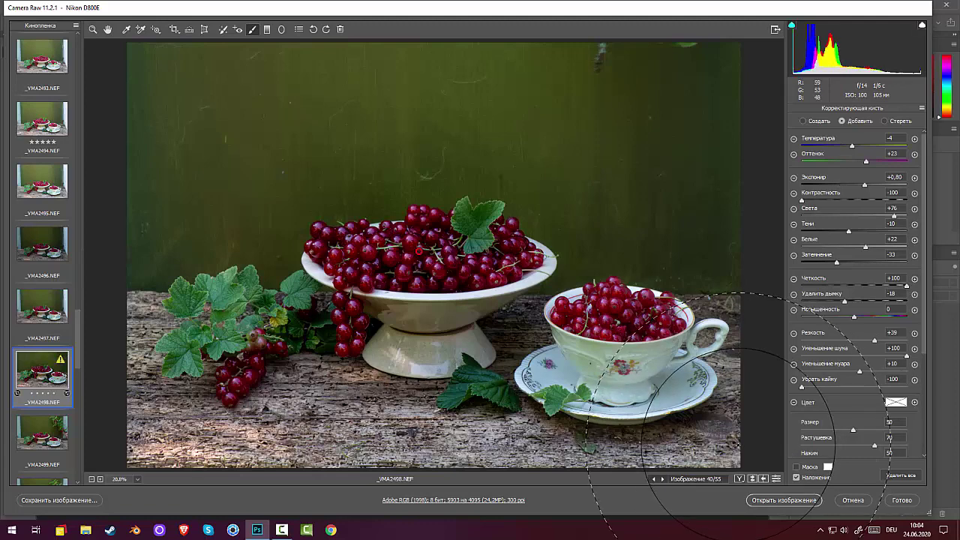
key(ctrl+z)
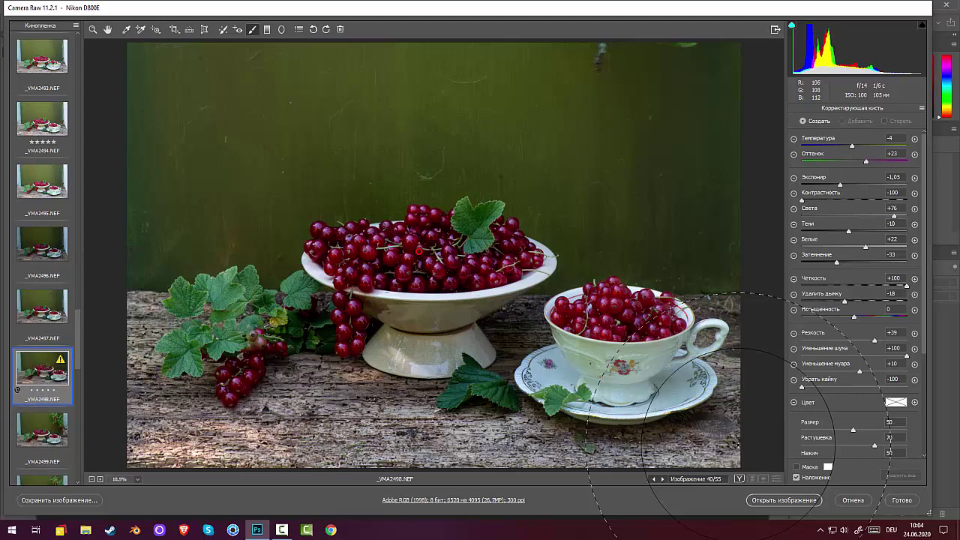
key(ctrl+z)
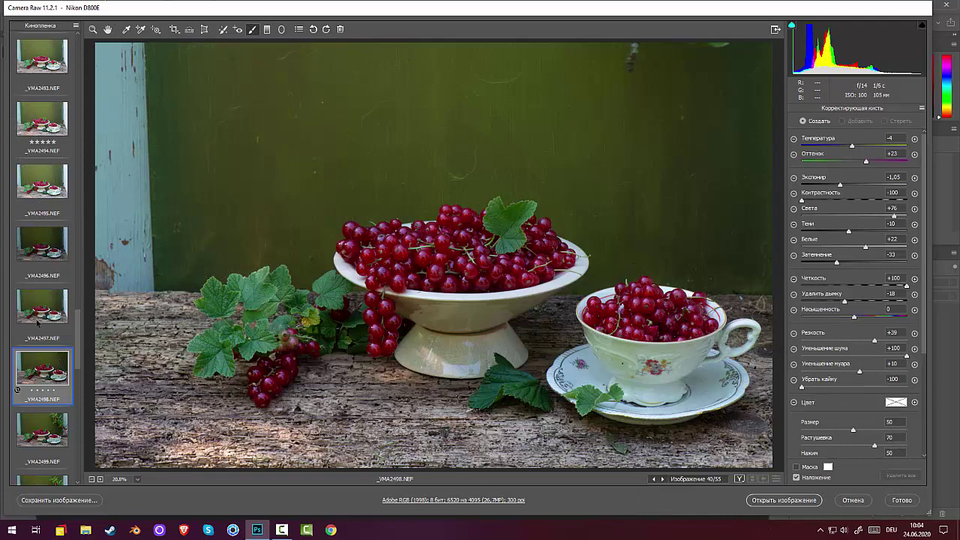
Straighten _VMA2499.NEF along the back edge of the wooden board
scroll(75, 345, down, 3)
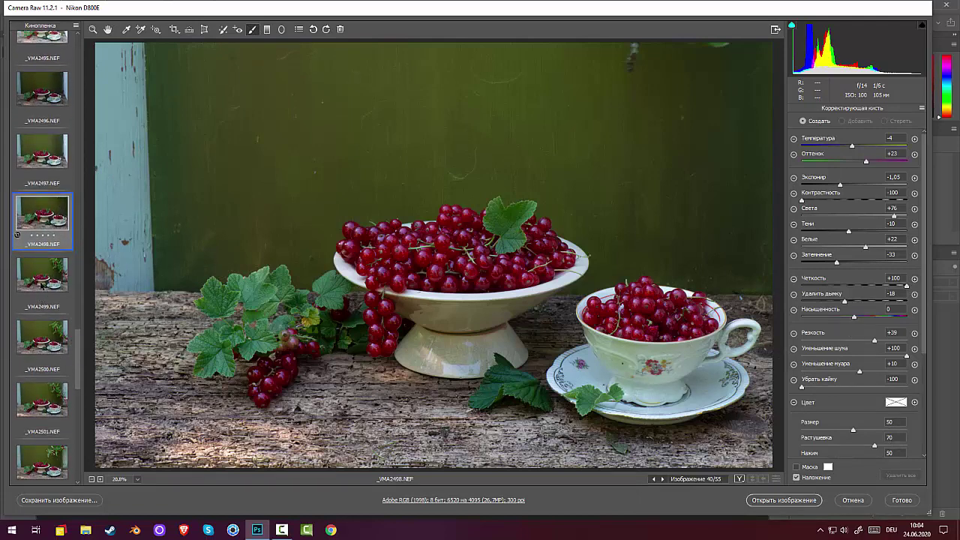
click(42, 285)
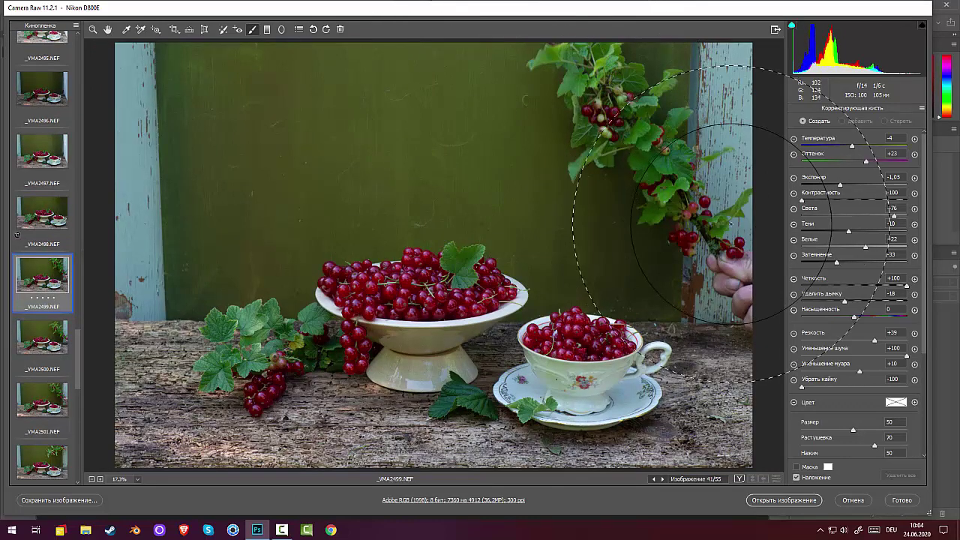
click(175, 30)
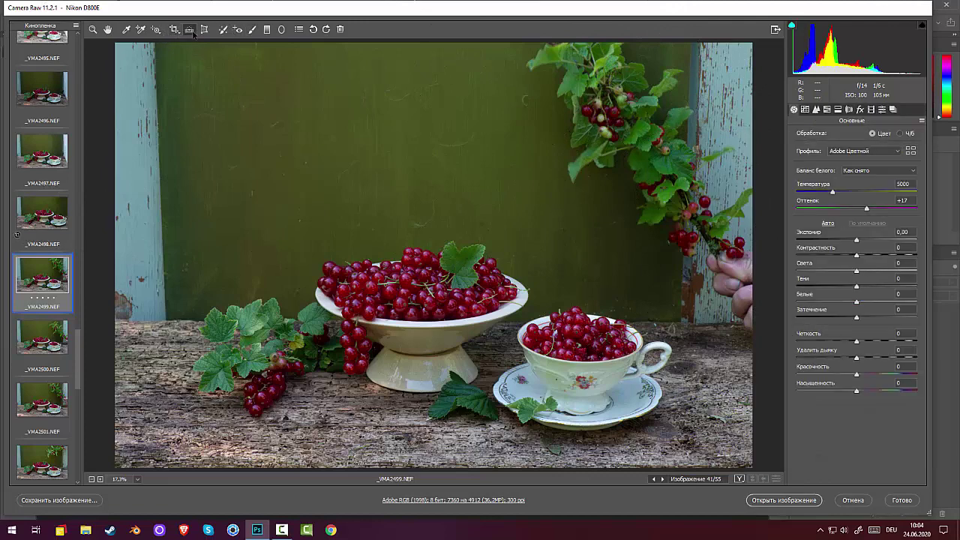
drag(168, 315, 699, 324)
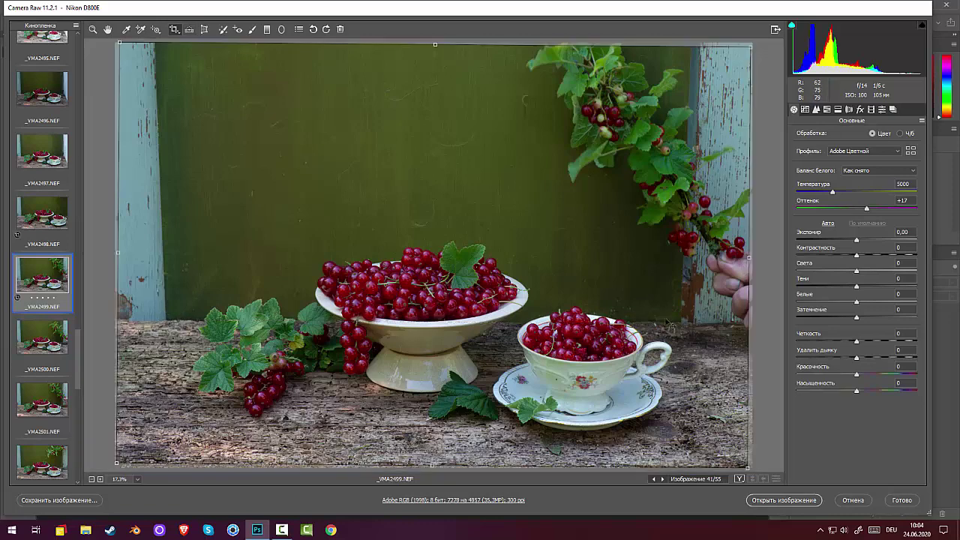
key(Return)
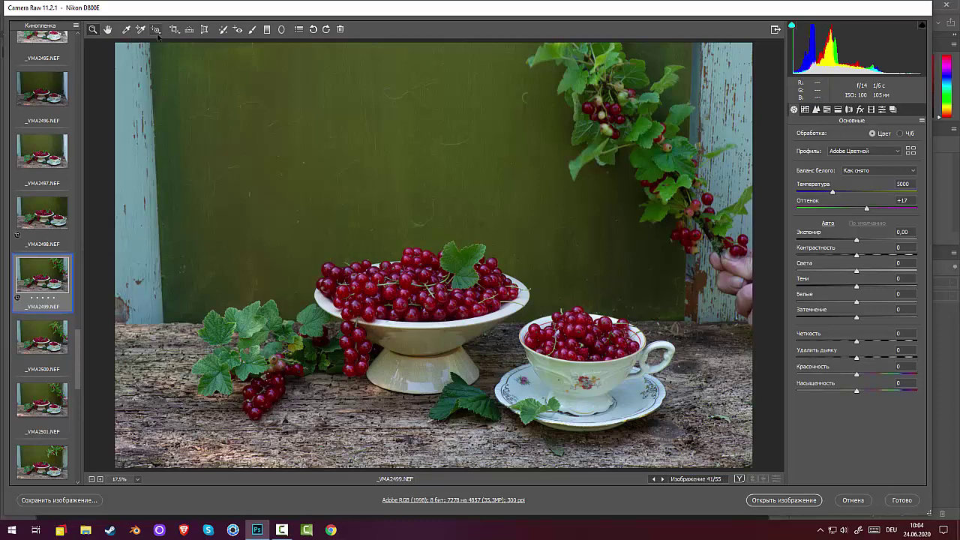
Crop _VMA2499.NEF to about 5859 by 3684 pixels, removing the door frame, hand, upper background and board's front edge, and rate it five stars
click(180, 30)
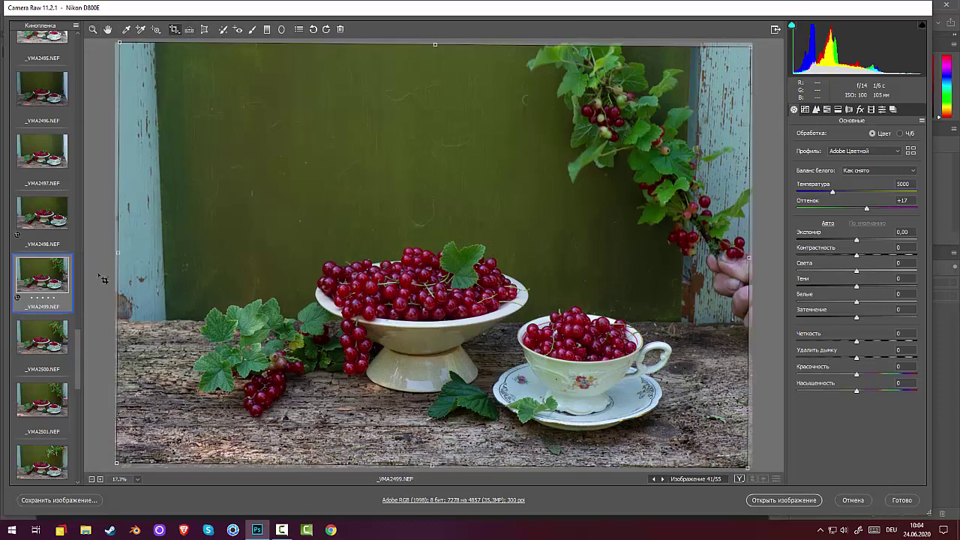
drag(118, 259, 171, 255)
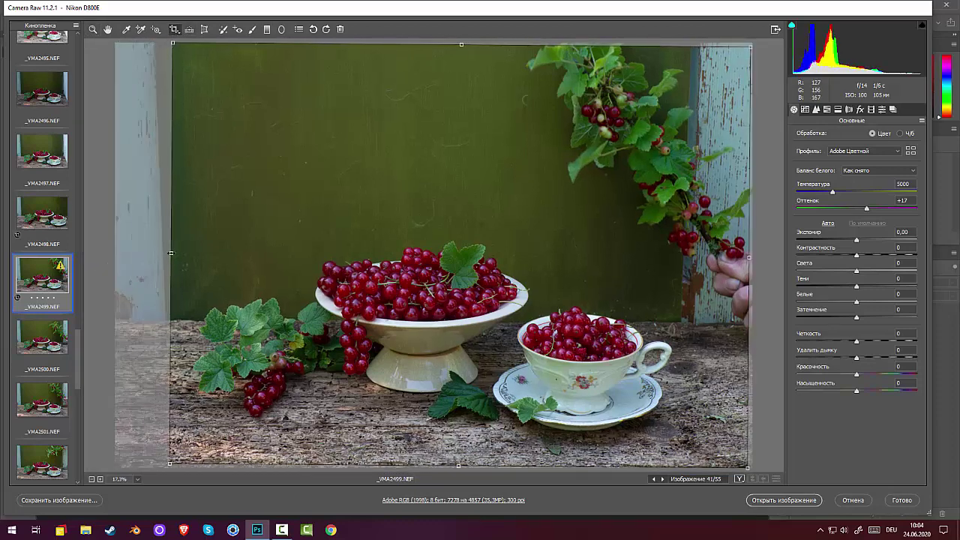
drag(748, 259, 678, 268)
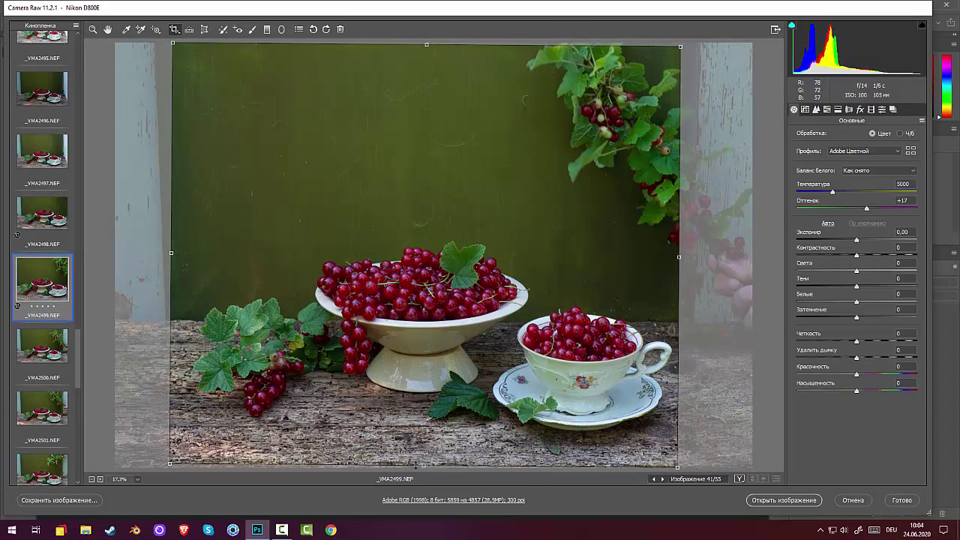
drag(423, 465, 423, 450)
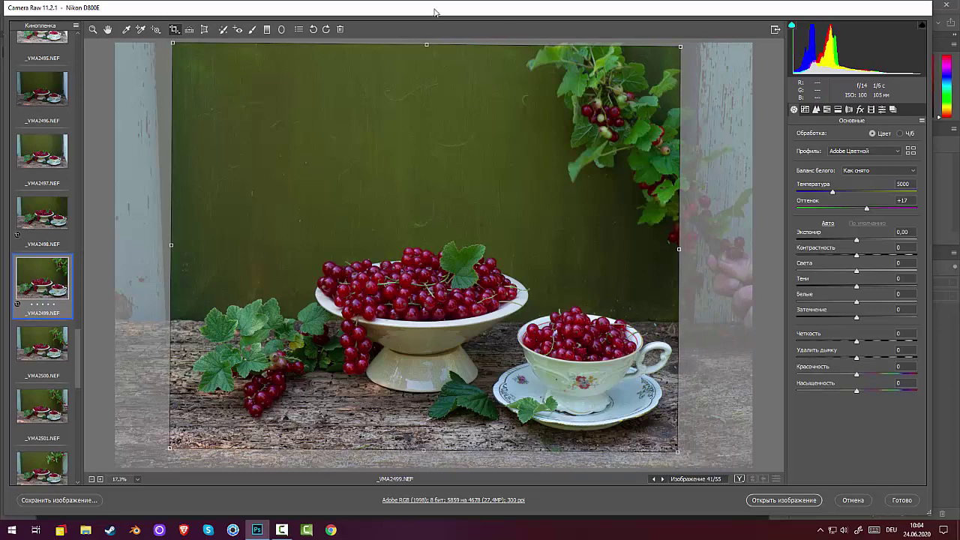
drag(423, 46, 409, 123)
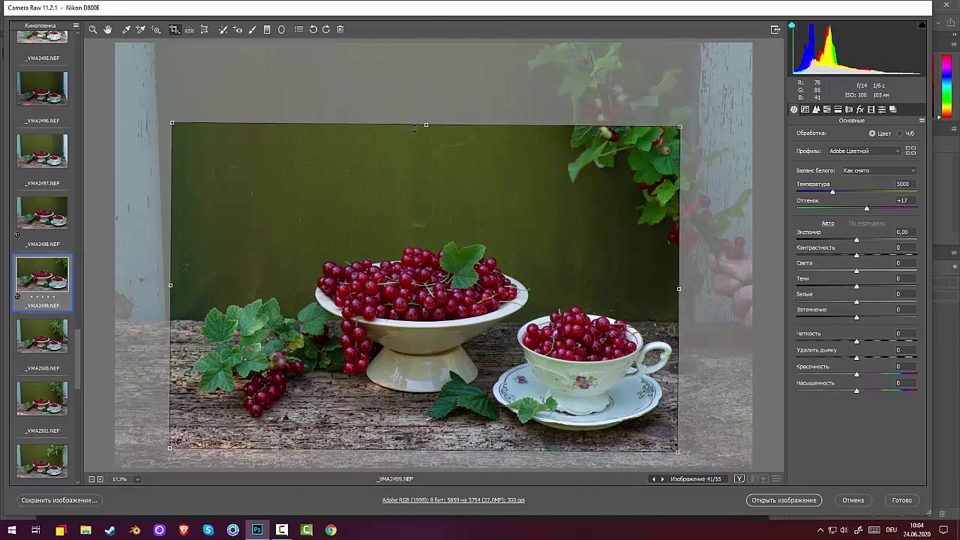
drag(431, 125, 431, 131)
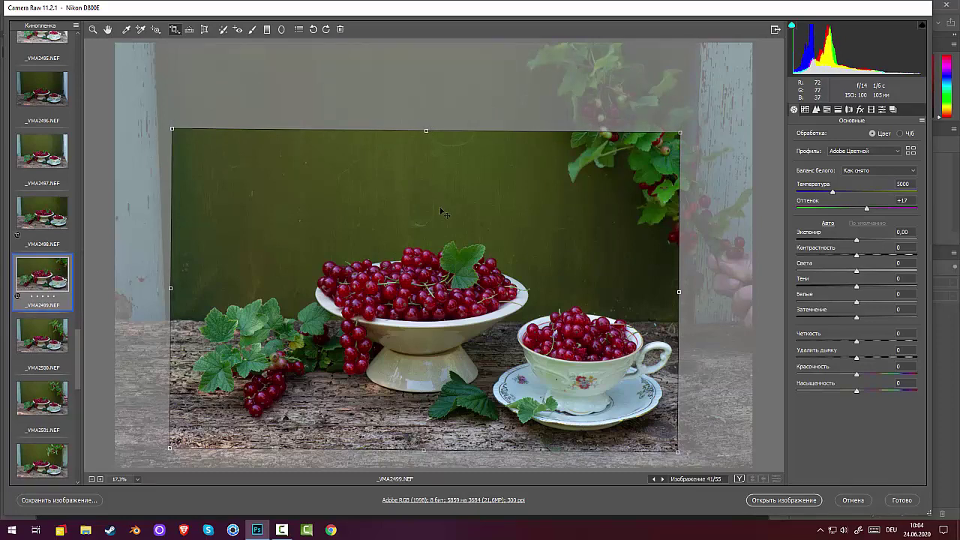
key(Return)
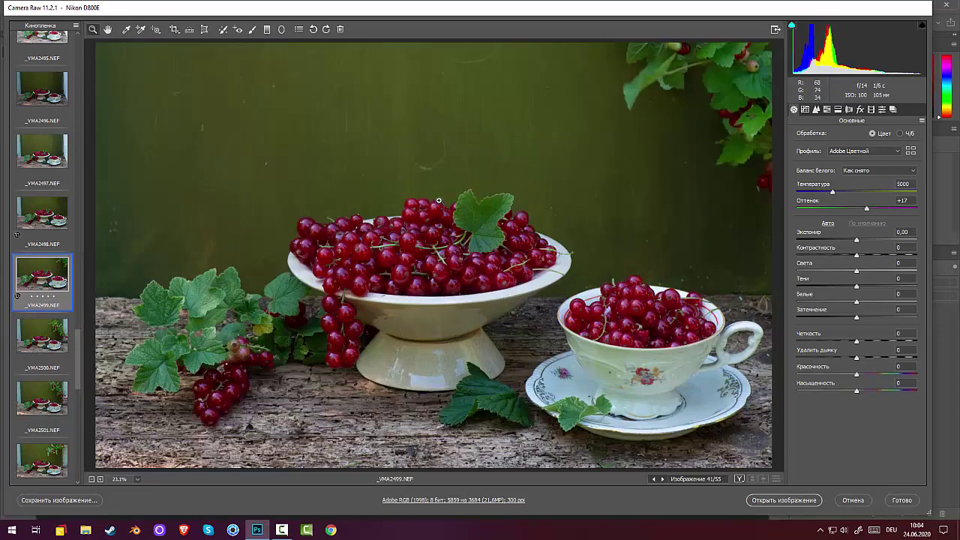
click(54, 297)
Review the currant-branch shots _VMA2508.NEF, _VMA2509.NEF and _VMA2511.NEF through _VMA2513.NEF, and reopen the cropped _VMA2489.NEF
scroll(33, 138, down, 10)
click(34, 138)
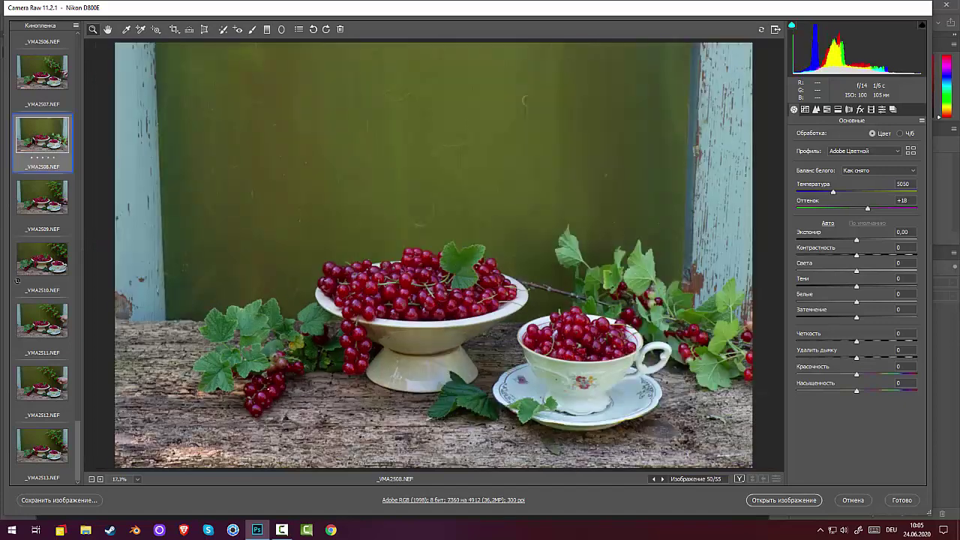
click(27, 197)
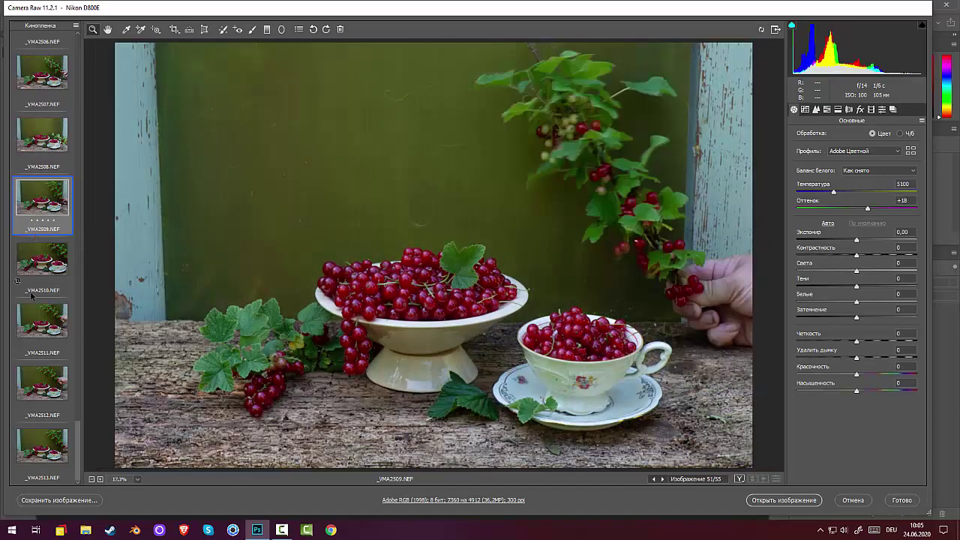
click(37, 321)
click(52, 386)
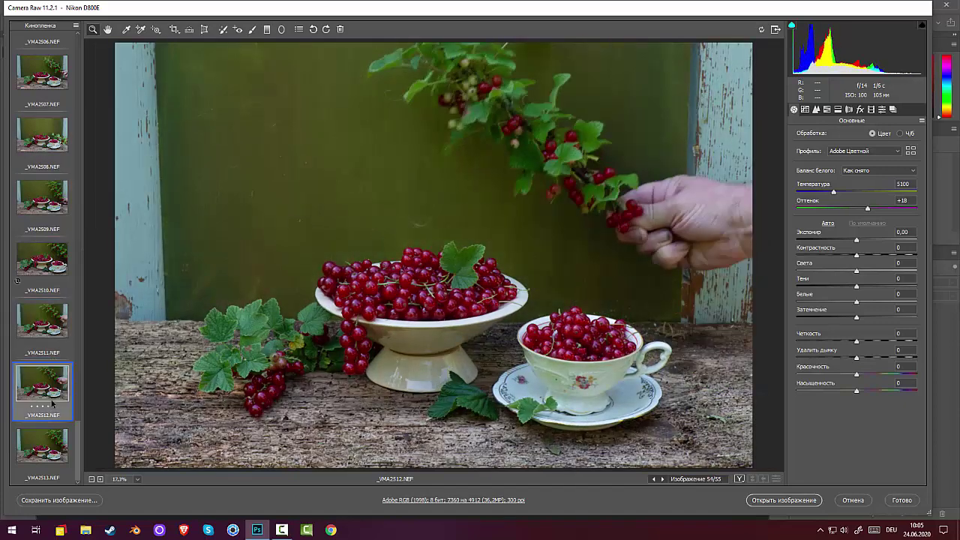
click(44, 456)
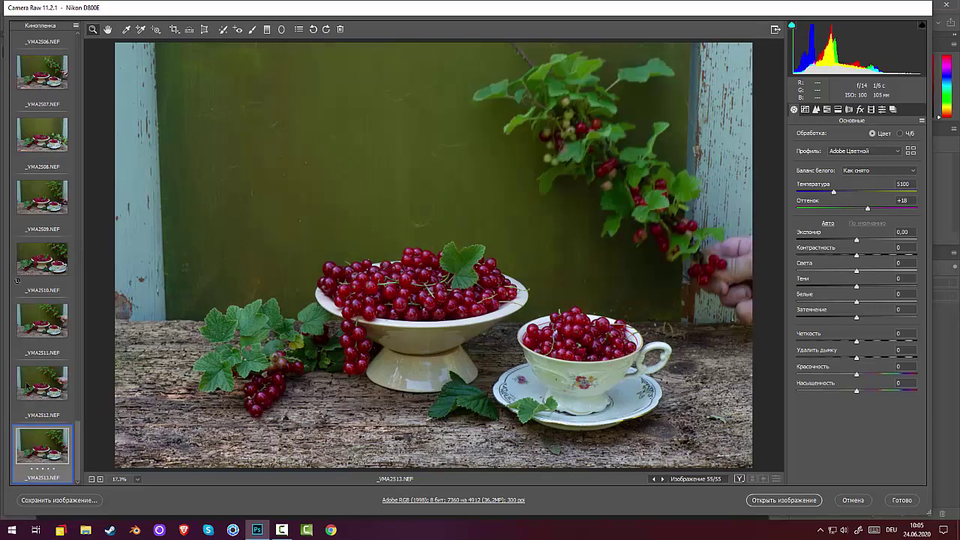
click(26, 386)
scroll(44, 220, up, 10)
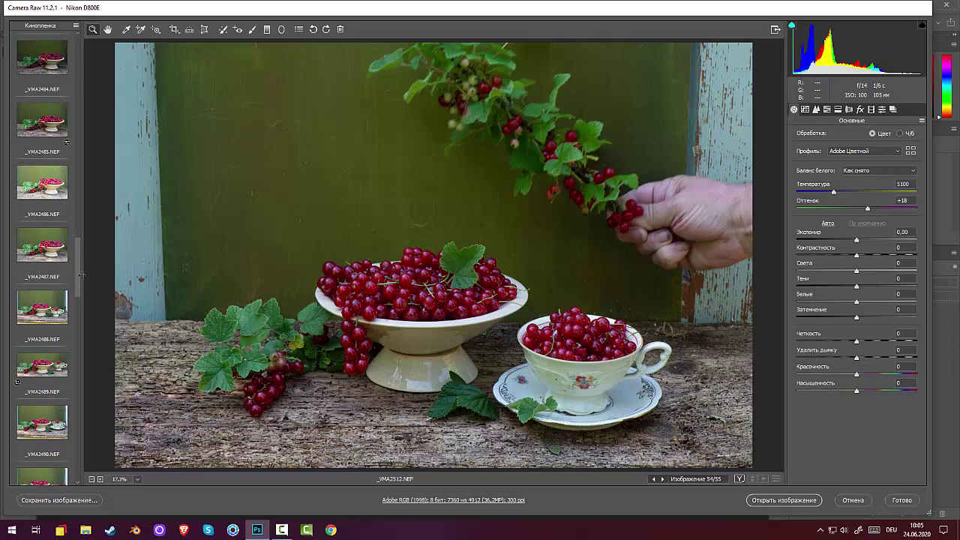
click(33, 376)
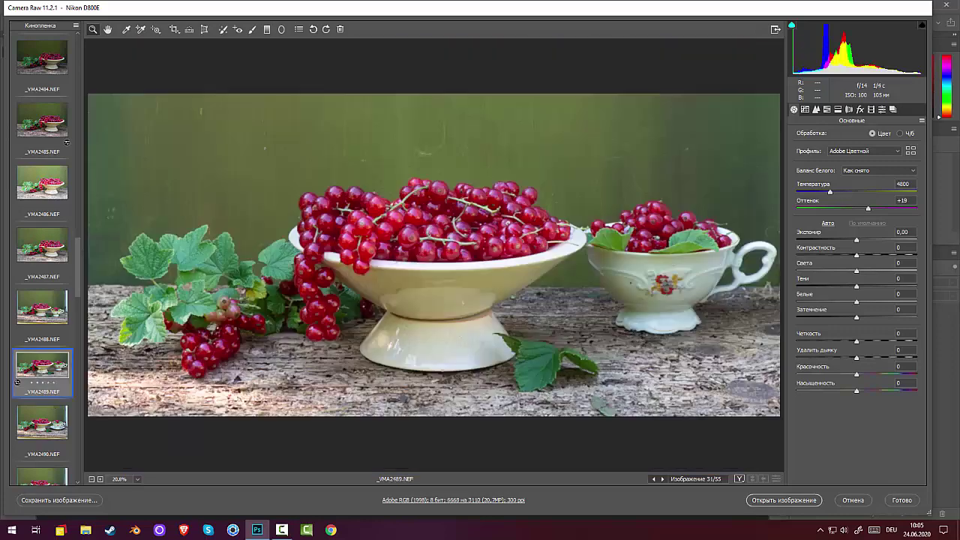
Rate _VMA2489.NEF five stars and set its exposure to -0.55
click(54, 383)
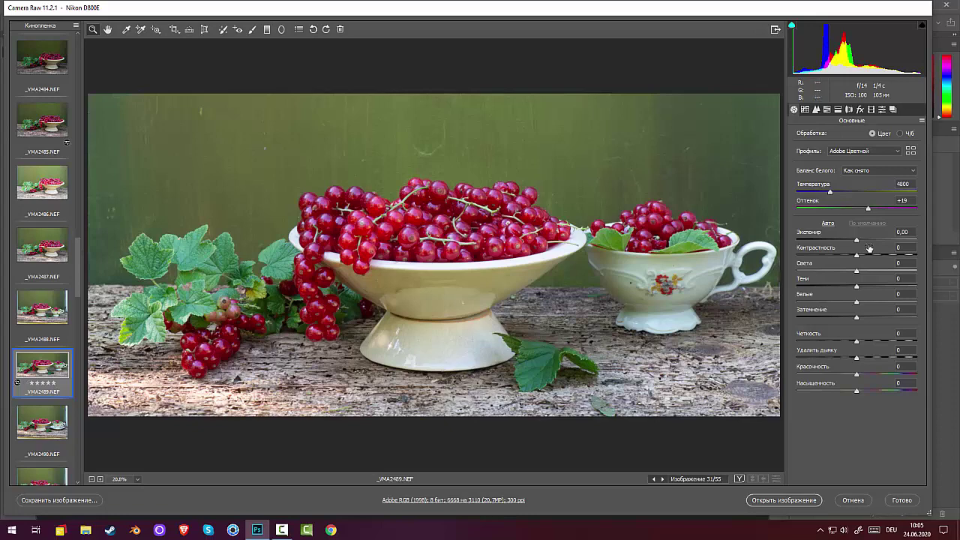
drag(859, 240, 852, 242)
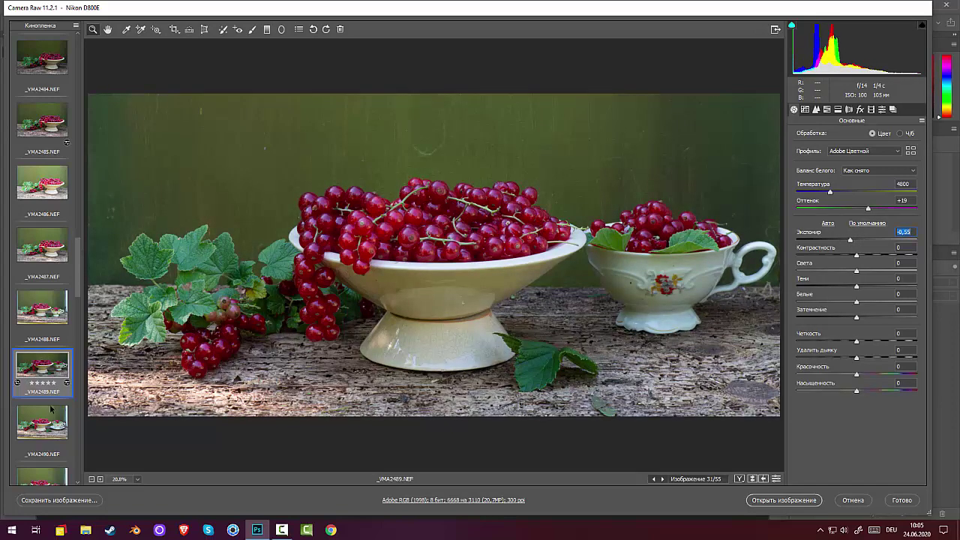
Select all rated photos in the filmstrip and open them as images in Photoshop
scroll(47, 360, up, 10)
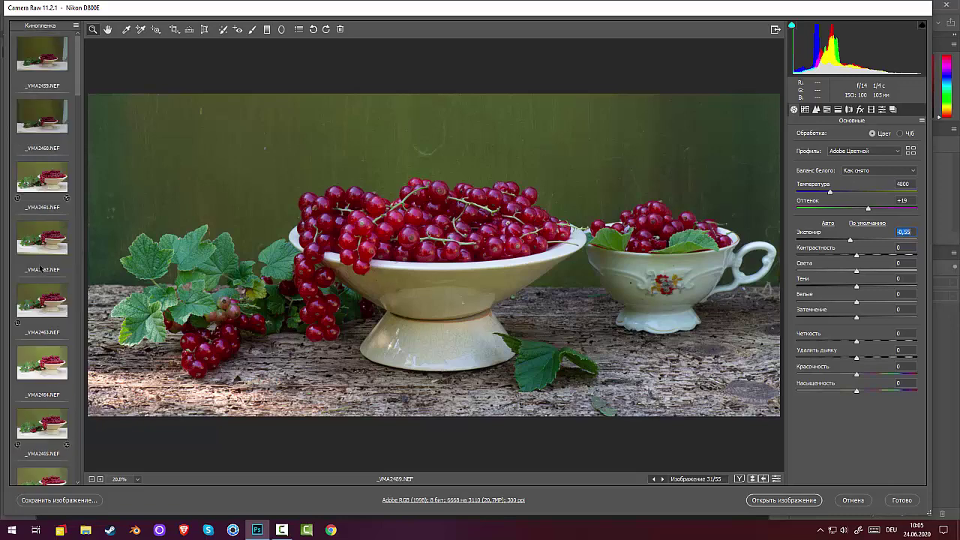
scroll(41, 103, down, 7)
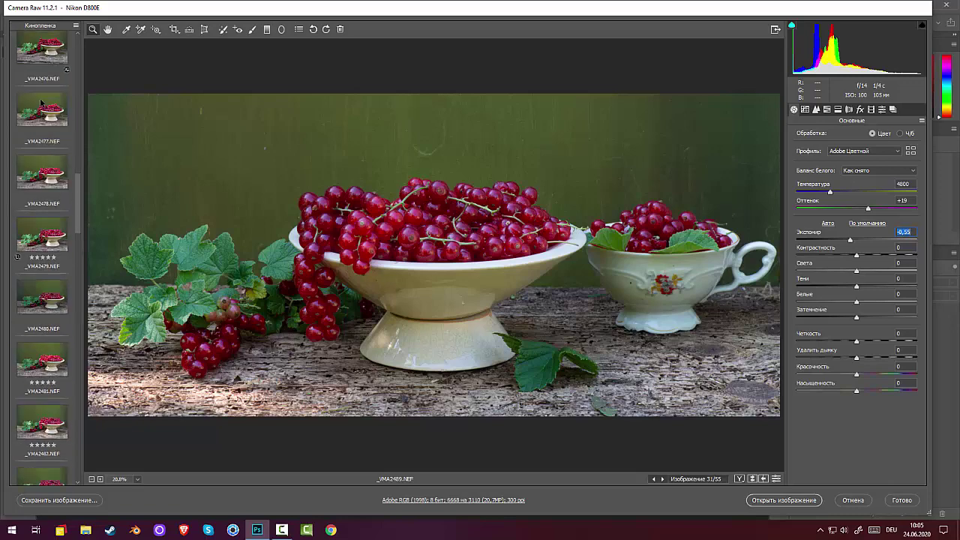
click(57, 244)
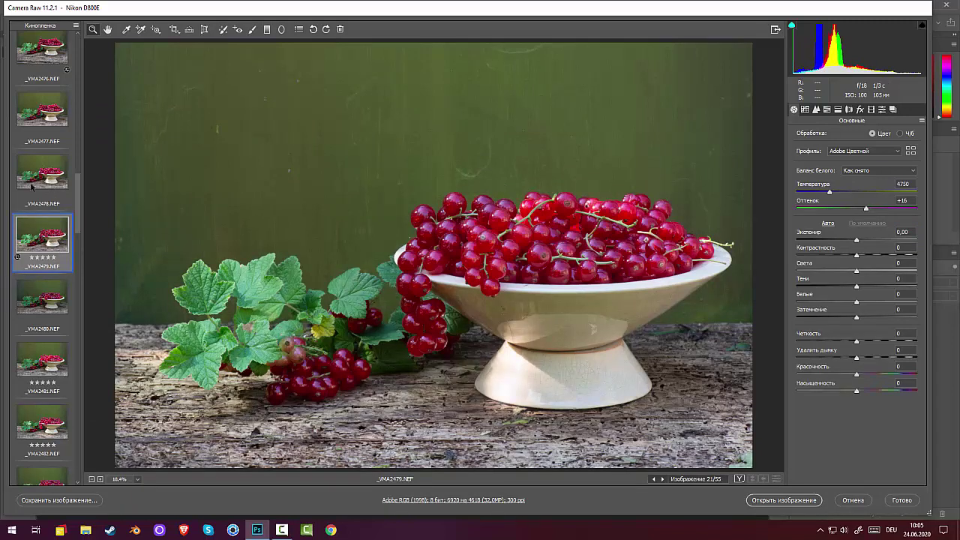
click(76, 27)
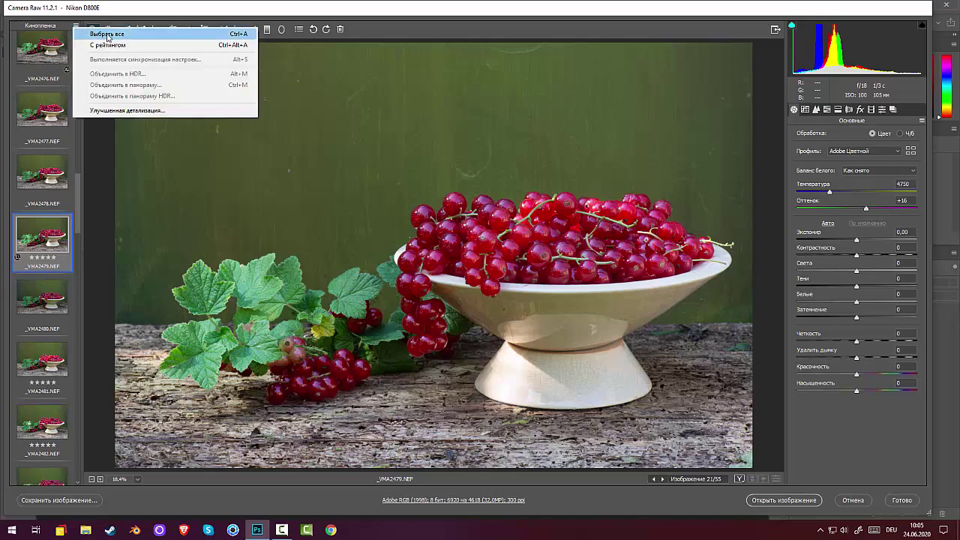
click(103, 43)
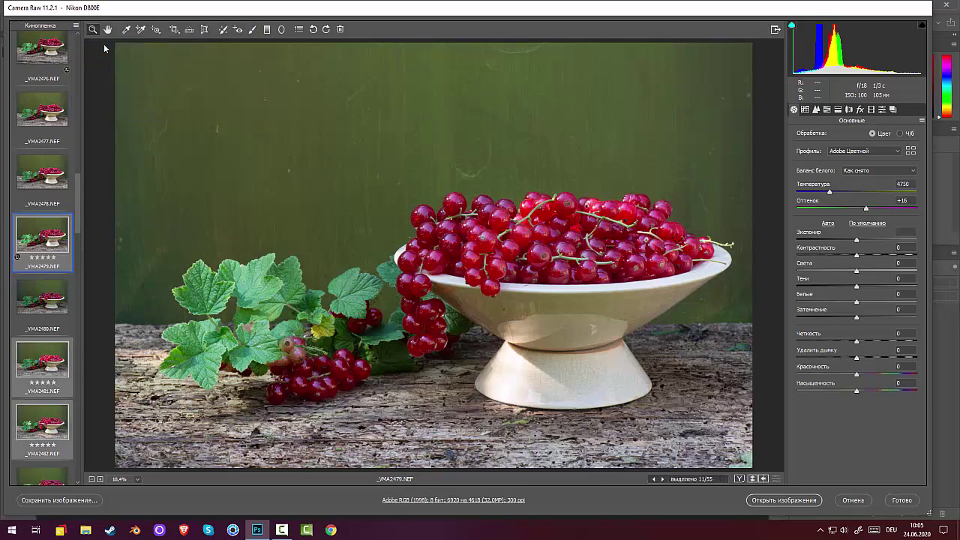
click(784, 500)
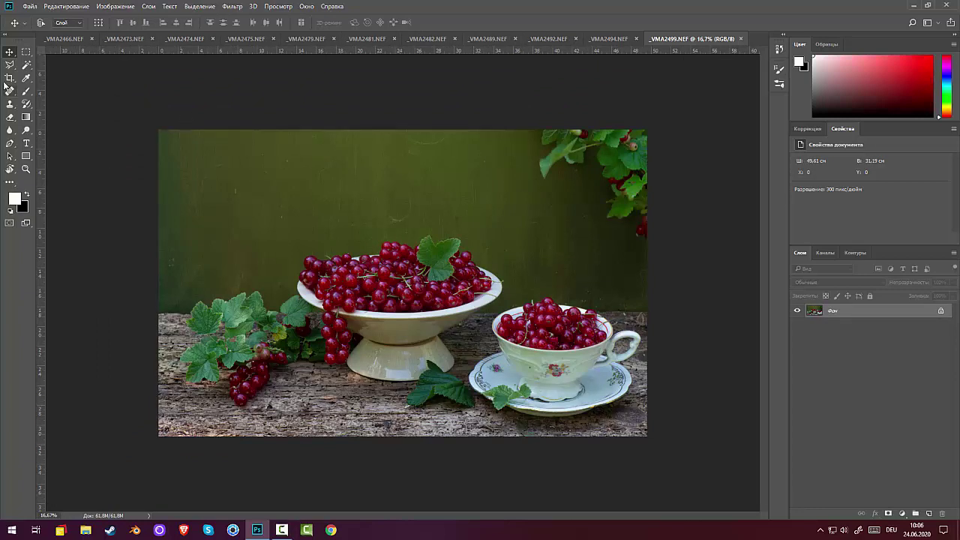
Compare _VMA2466.NEF with _VMA2473.NEF and close _VMA2466.NEF
click(63, 39)
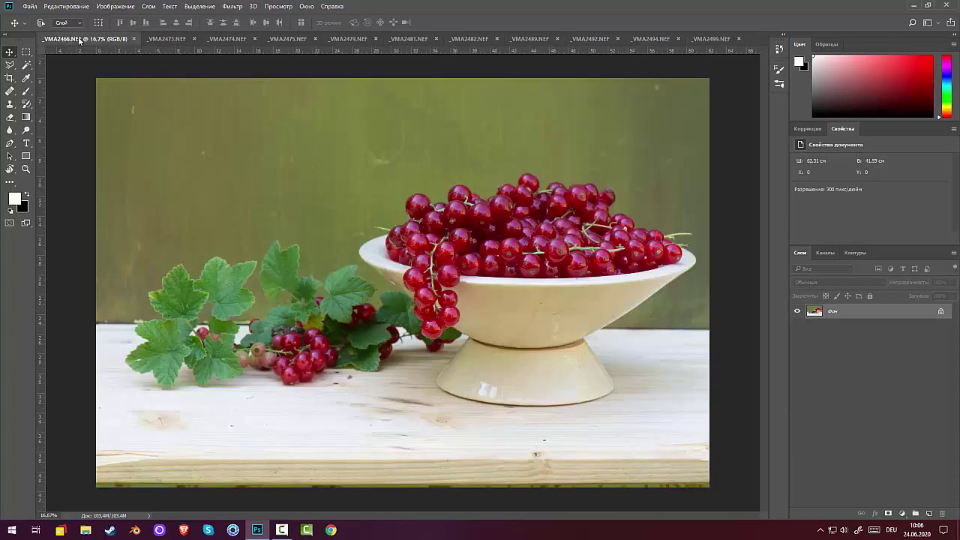
click(153, 41)
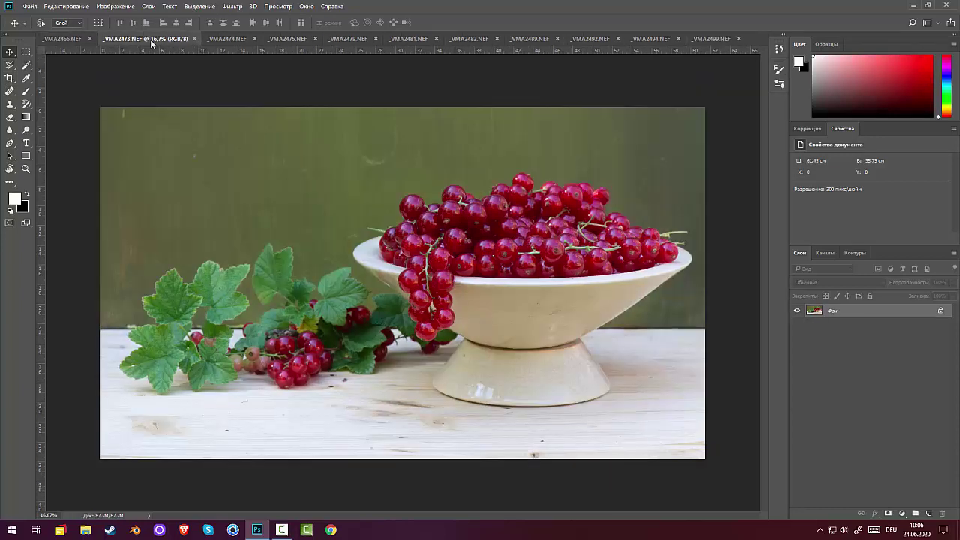
click(75, 42)
click(133, 38)
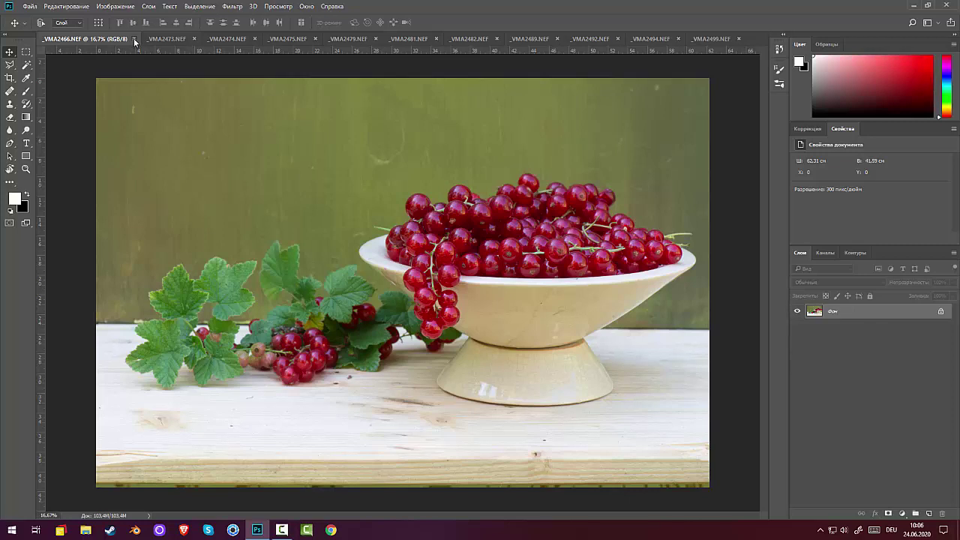
click(481, 201)
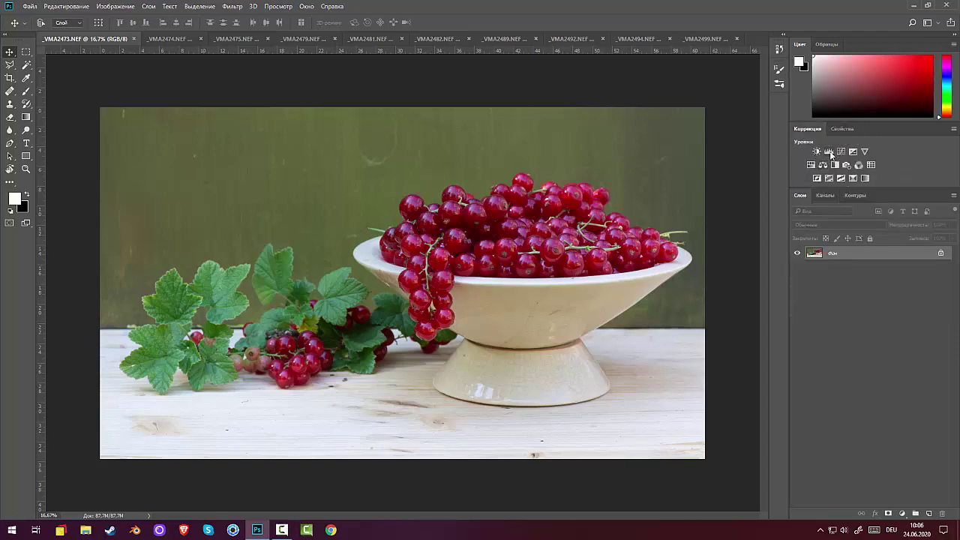
Try a Levels adjustment layer with a lowered white point on _VMA2473.NEF, and delete the layer
key(ctrl+l)
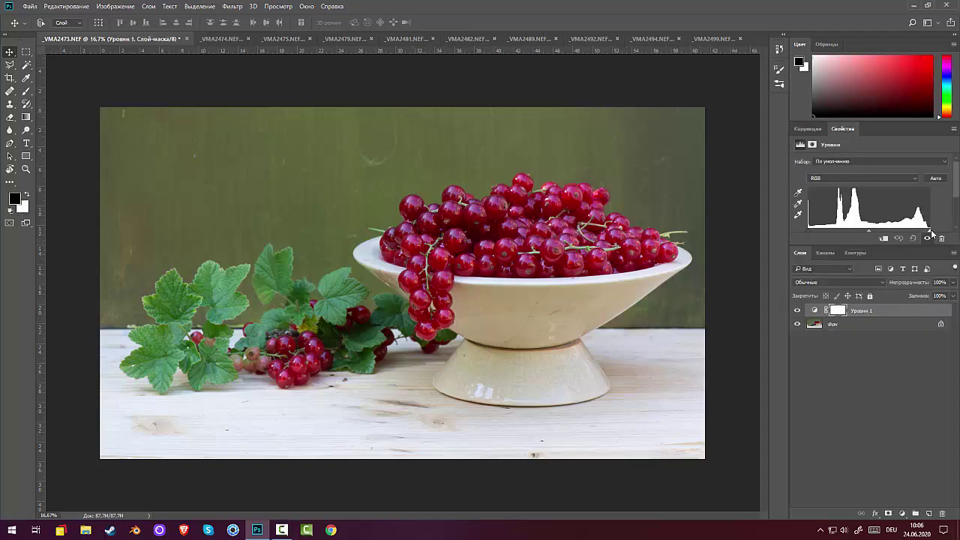
drag(929, 230, 862, 230)
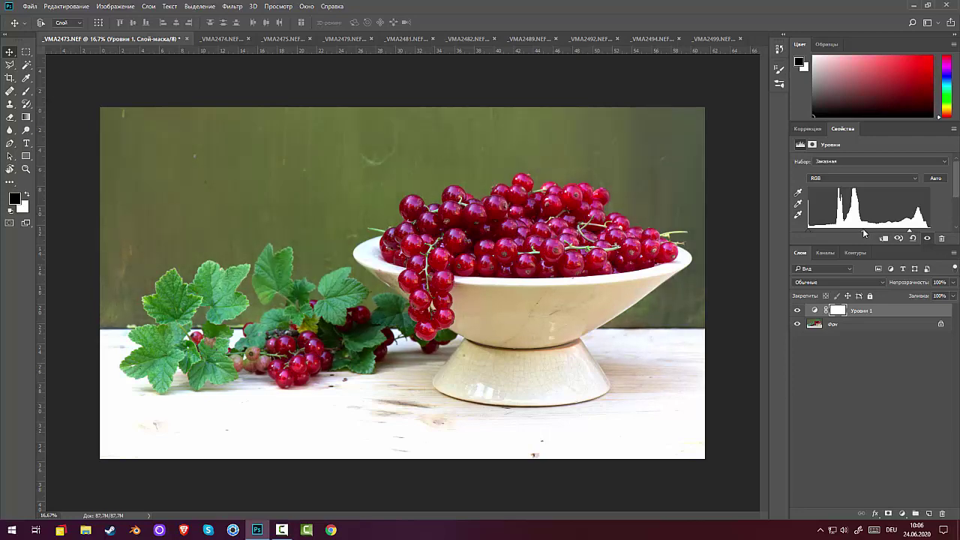
drag(893, 312, 942, 514)
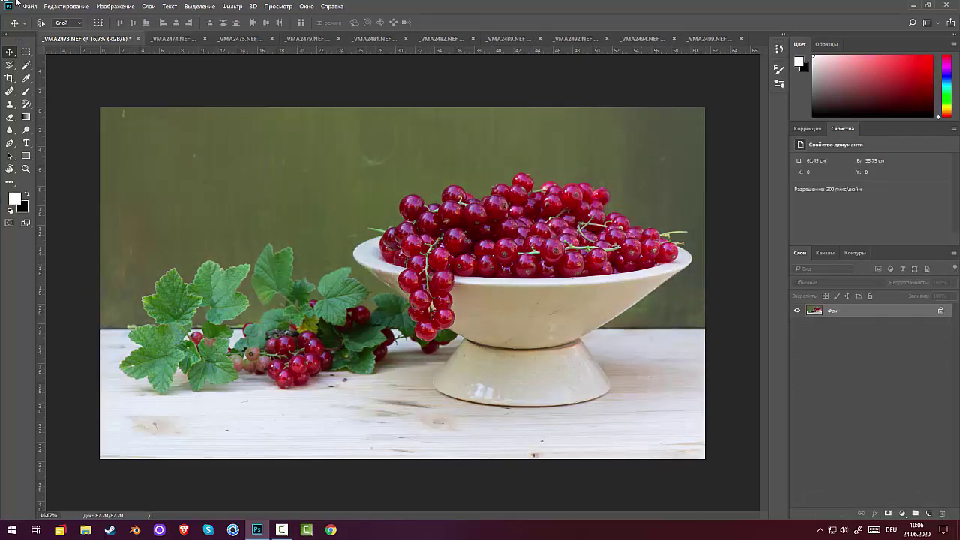
Compare _VMA2474.NEF with _VMA2475.NEF, and crop the wooden board's front edge off _VMA2475.NEF
click(177, 39)
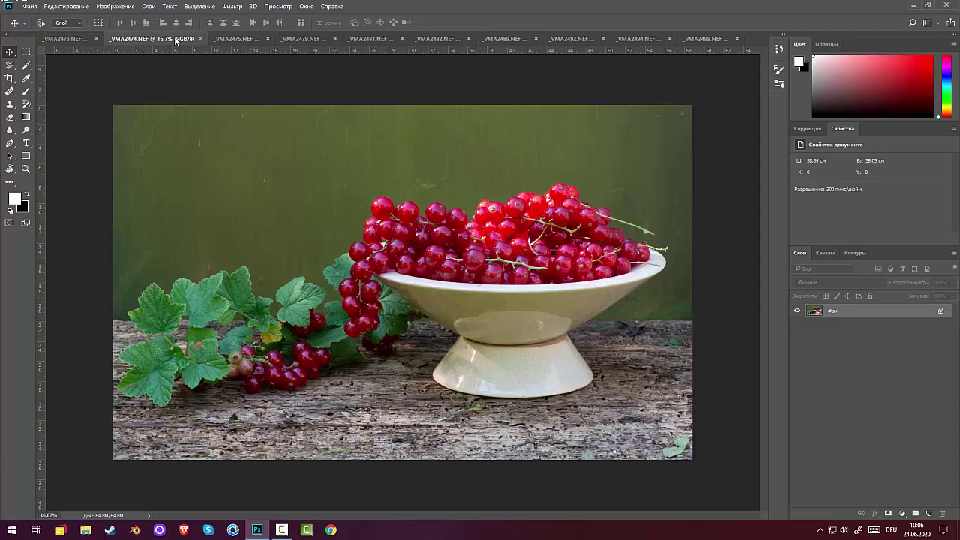
click(242, 40)
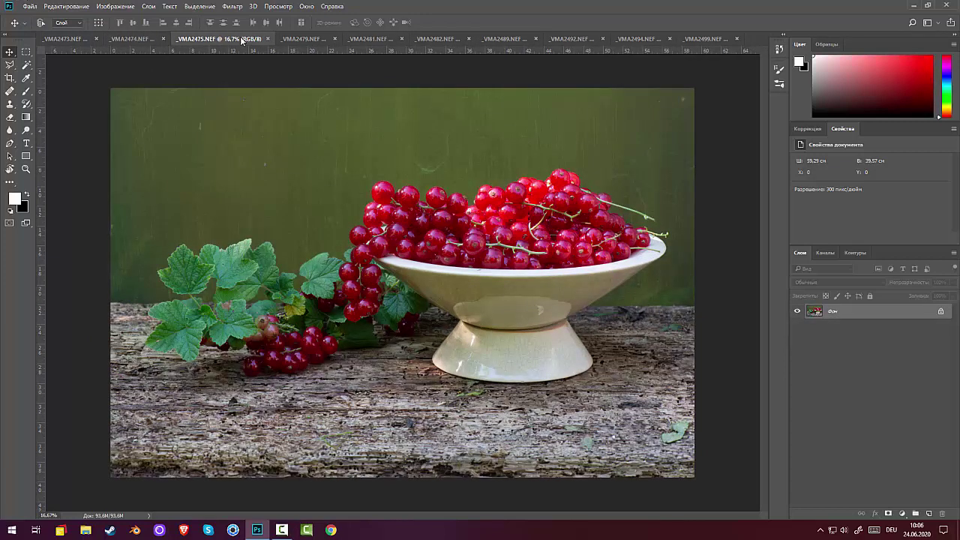
click(150, 39)
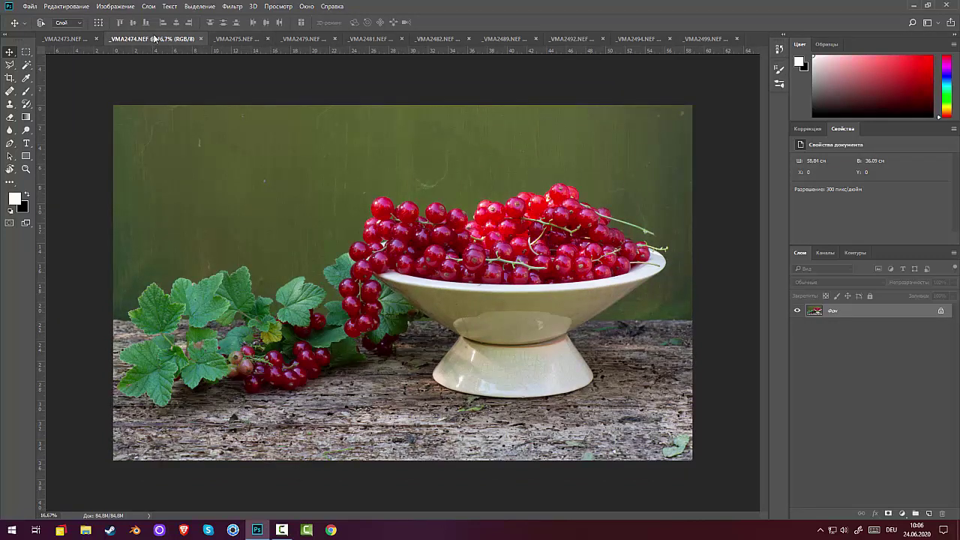
click(233, 41)
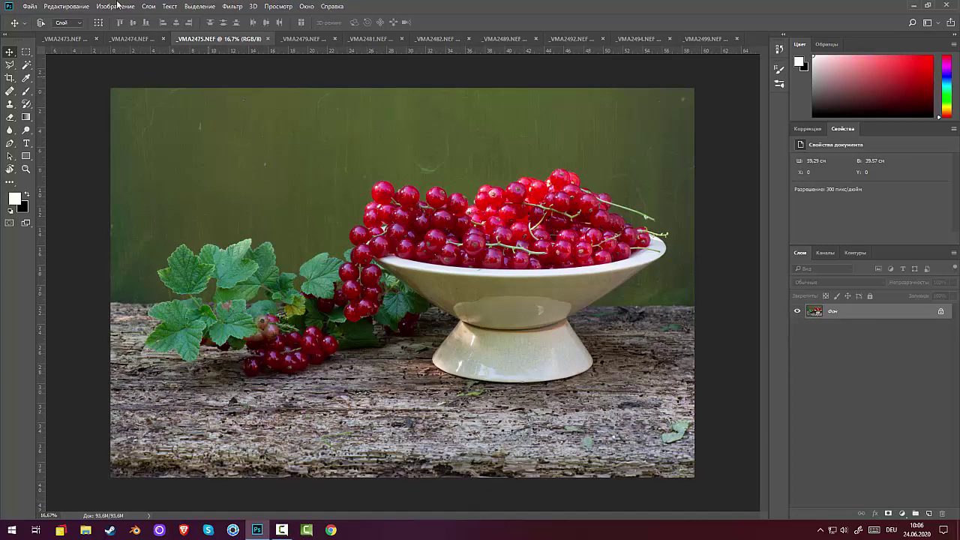
click(10, 78)
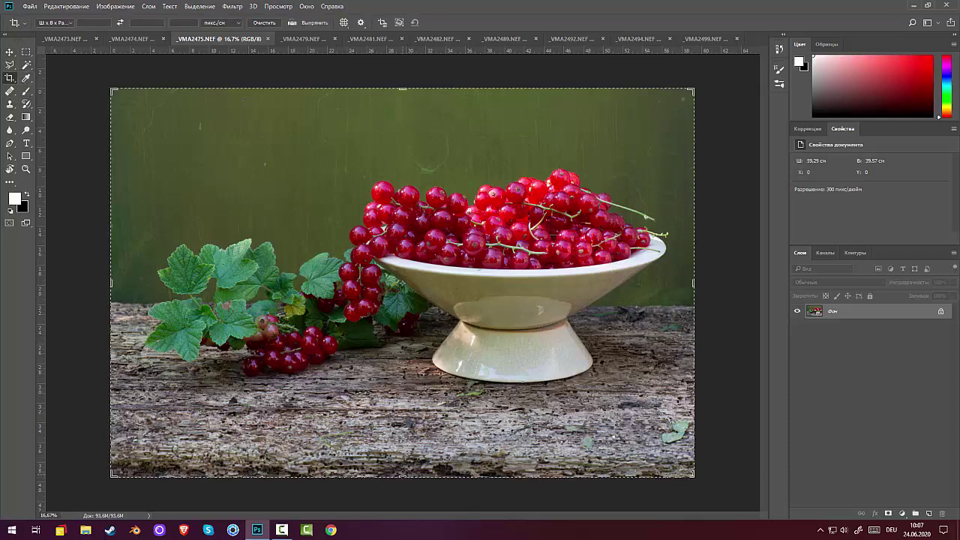
drag(403, 475, 405, 456)
key(Return)
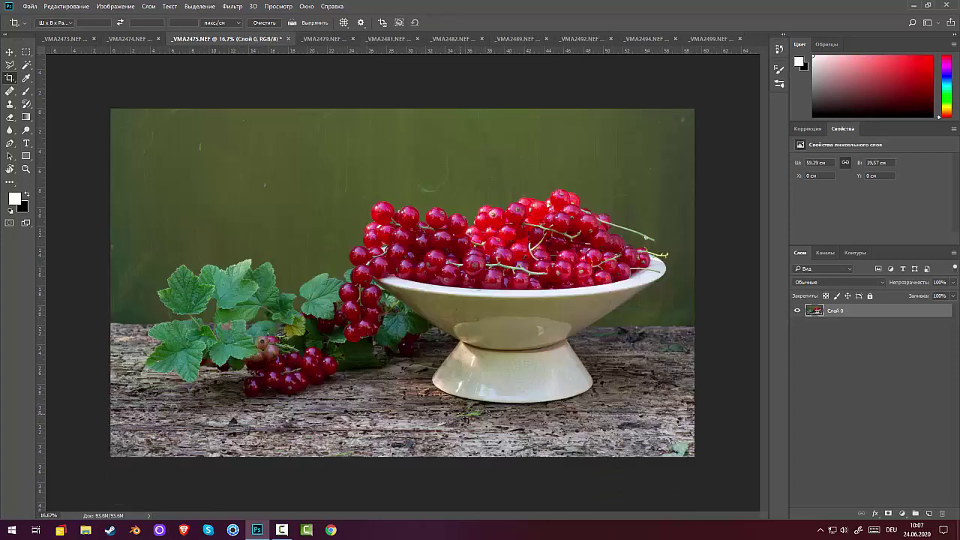
Straighten _VMA2479.NEF along the back edge of the wooden board and apply the crop
click(343, 42)
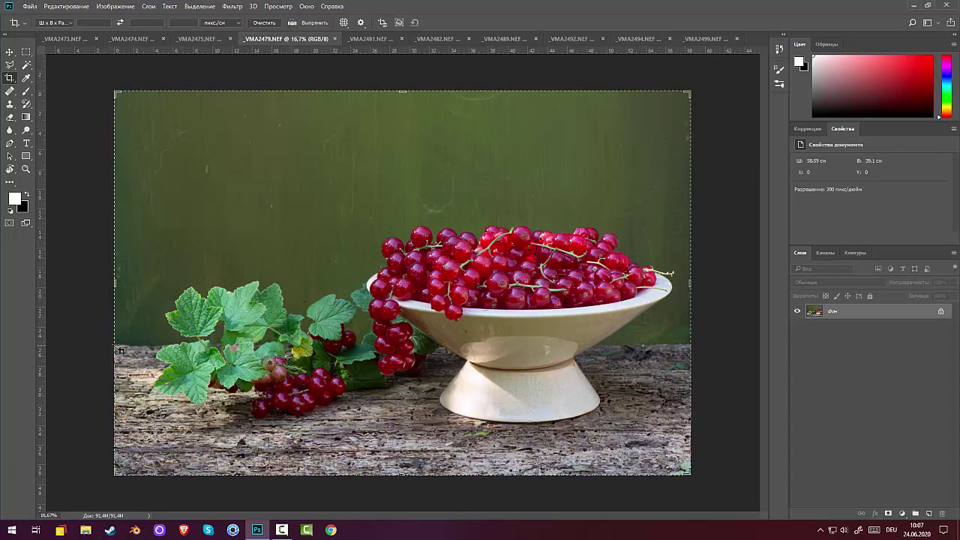
drag(118, 342, 711, 335)
click(303, 24)
drag(122, 344, 707, 347)
key(Return)
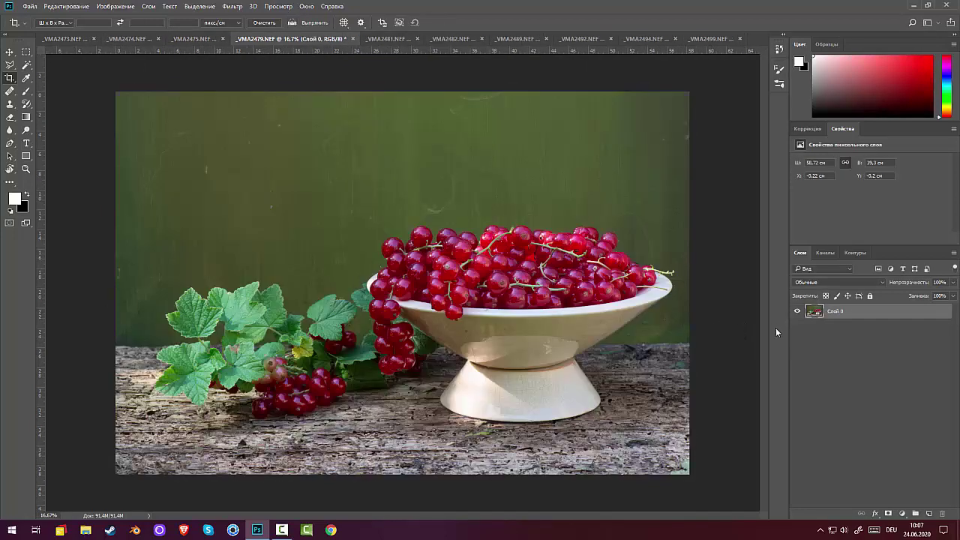
Compare the light on _VMA2481.NEF and _VMA2482.NEF, and view the cup compositions _VMA2489.NEF and _VMA2492.NEF
click(398, 39)
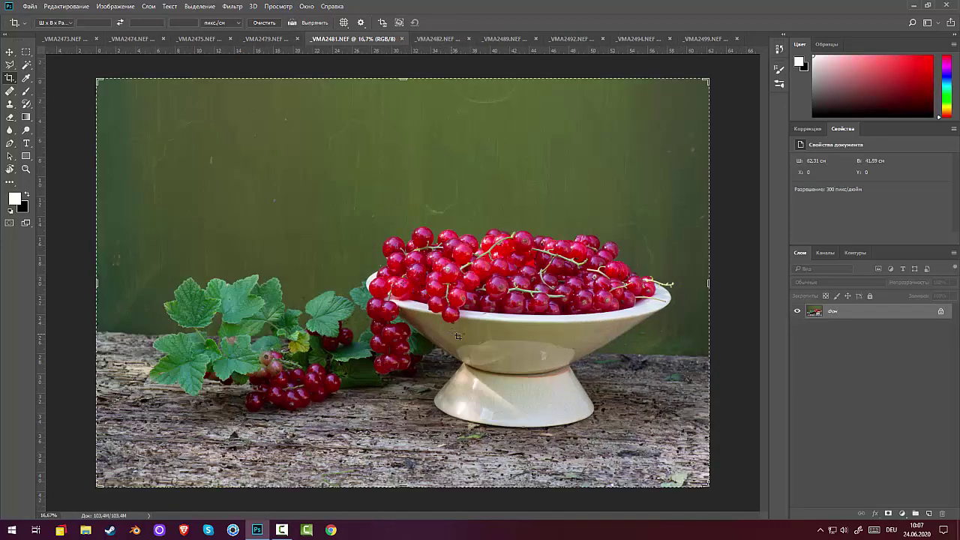
click(433, 39)
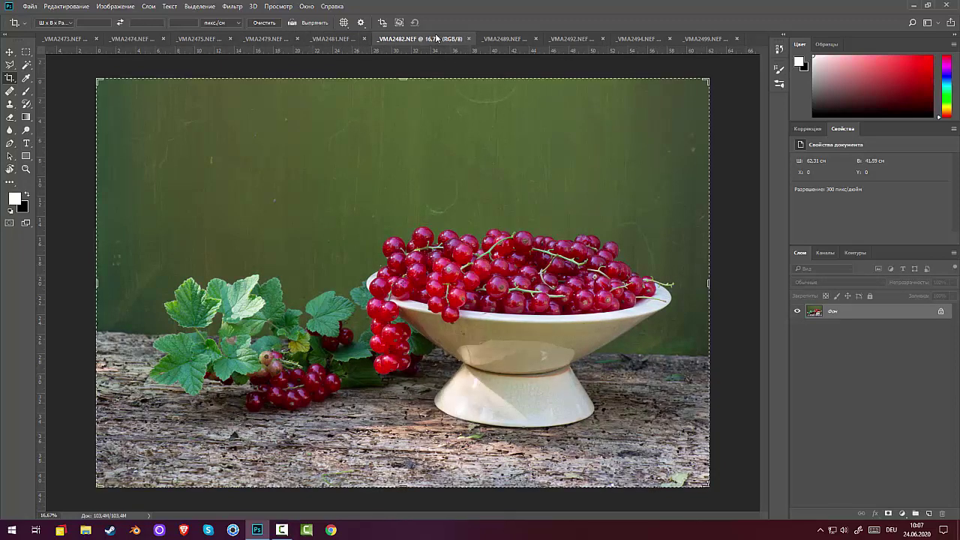
click(354, 39)
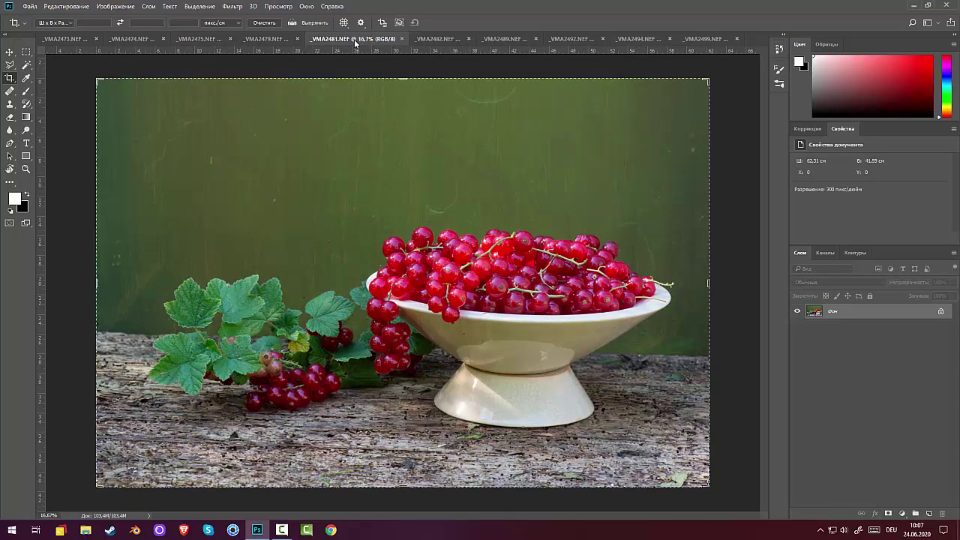
click(429, 40)
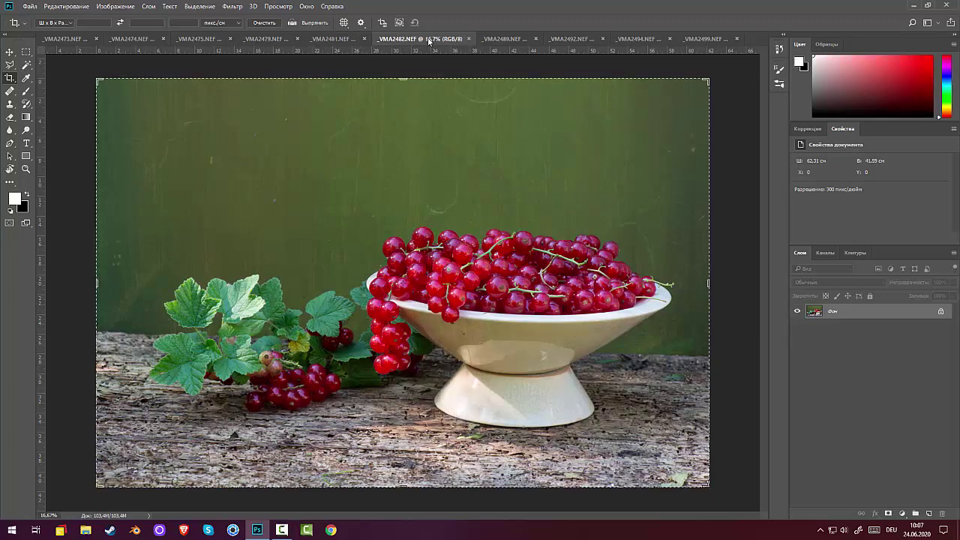
click(350, 39)
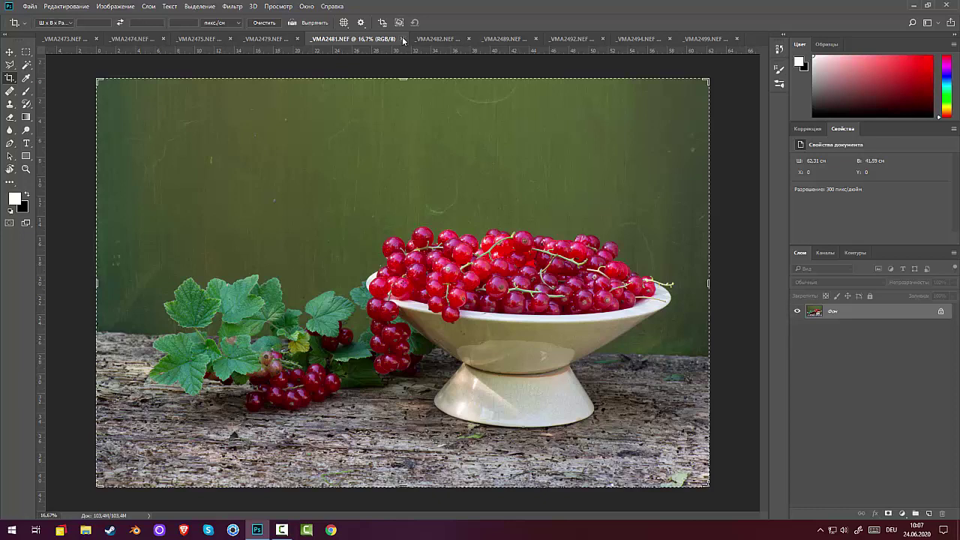
click(438, 40)
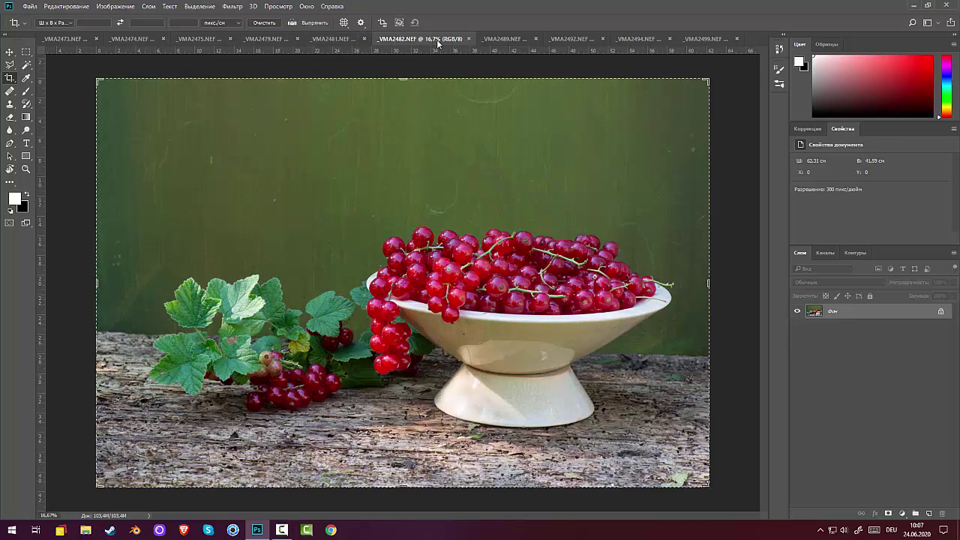
click(349, 40)
click(428, 41)
click(492, 40)
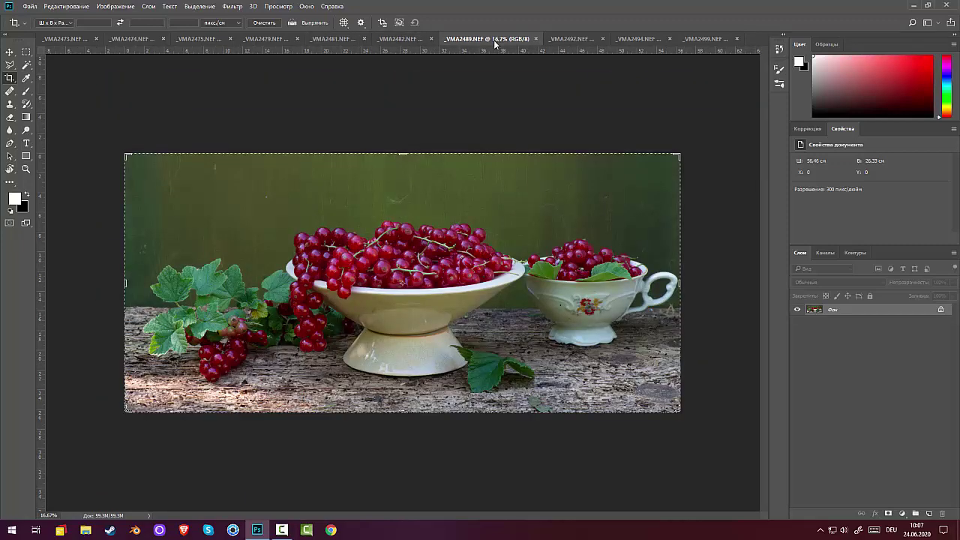
click(579, 41)
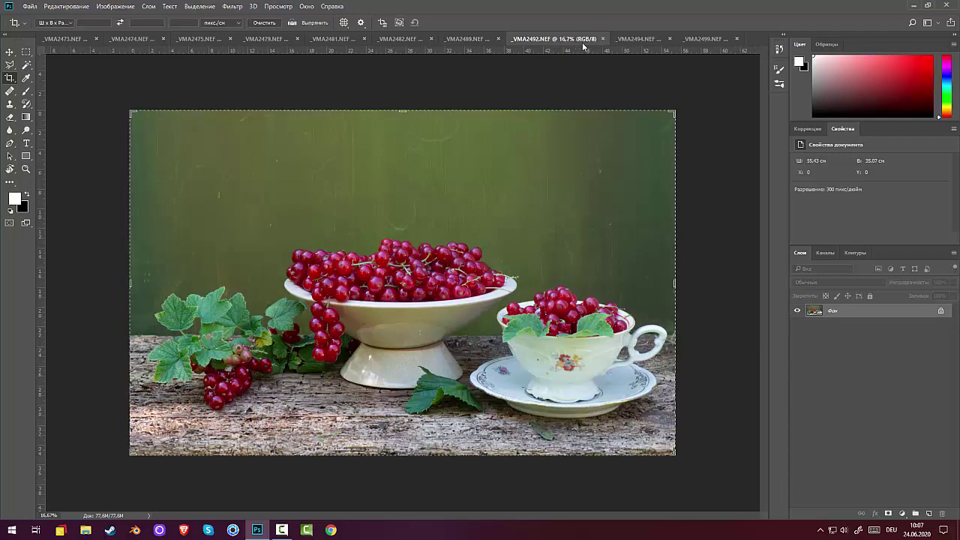
Crop _VMA2494.NEF to remove the blue door frame on both sides, the white wall and part of the upper background
click(637, 43)
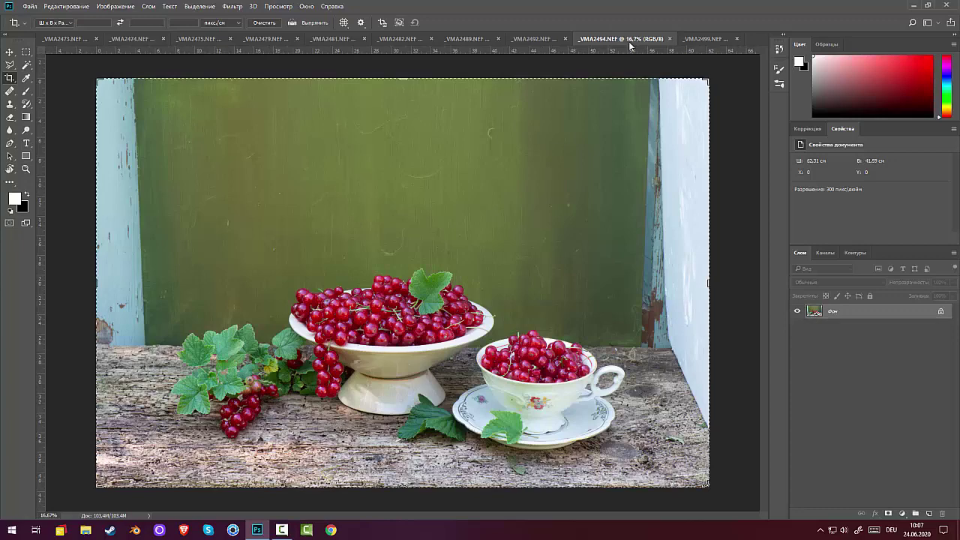
drag(405, 77, 402, 116)
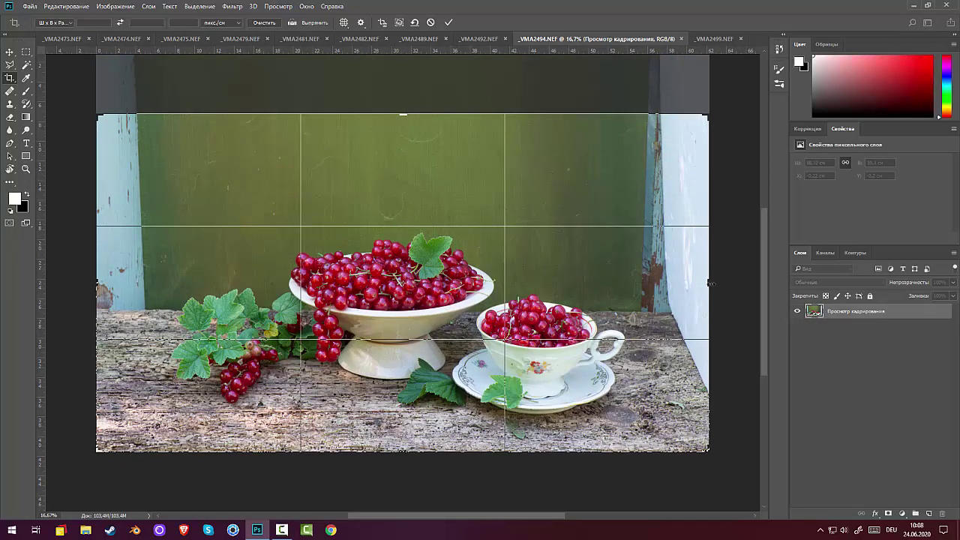
drag(710, 283, 685, 275)
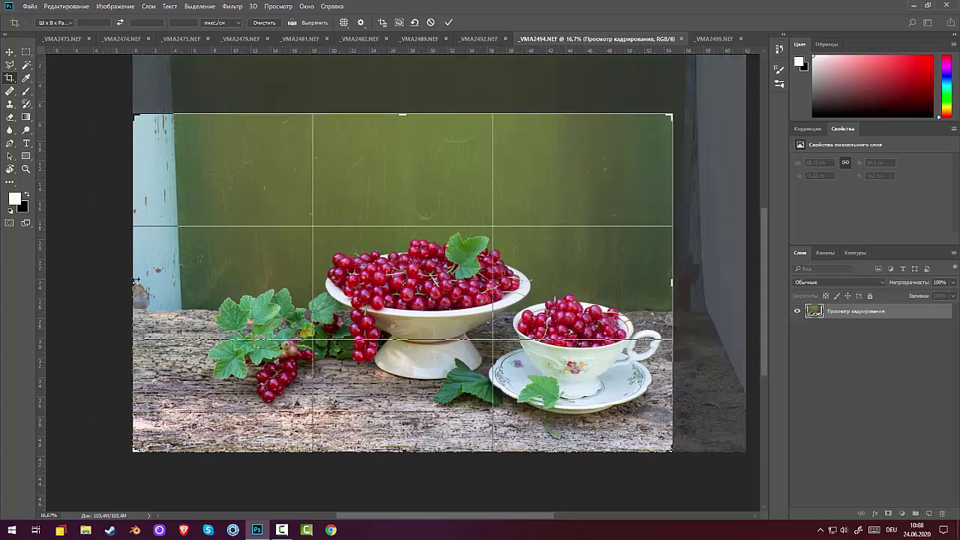
drag(133, 291, 163, 279)
mouse_move(382, 115)
mouse_down()
mouse_move(390, 148)
mouse_move(392, 122)
mouse_up()
key(Return)
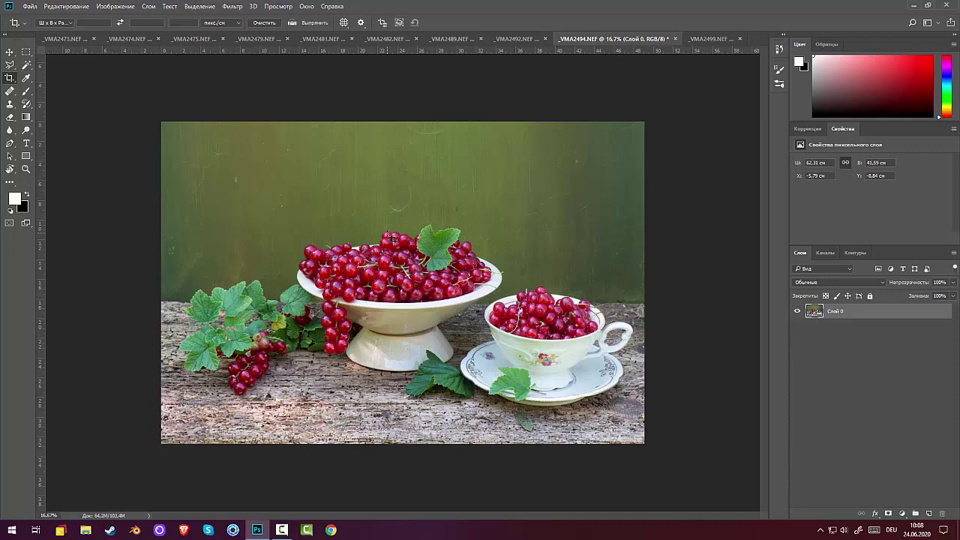
Compare the light on the bowl and berries in _VMA2481.NEF and _VMA2482.NEF, and view the cup composition _VMA2489.NEF
click(383, 39)
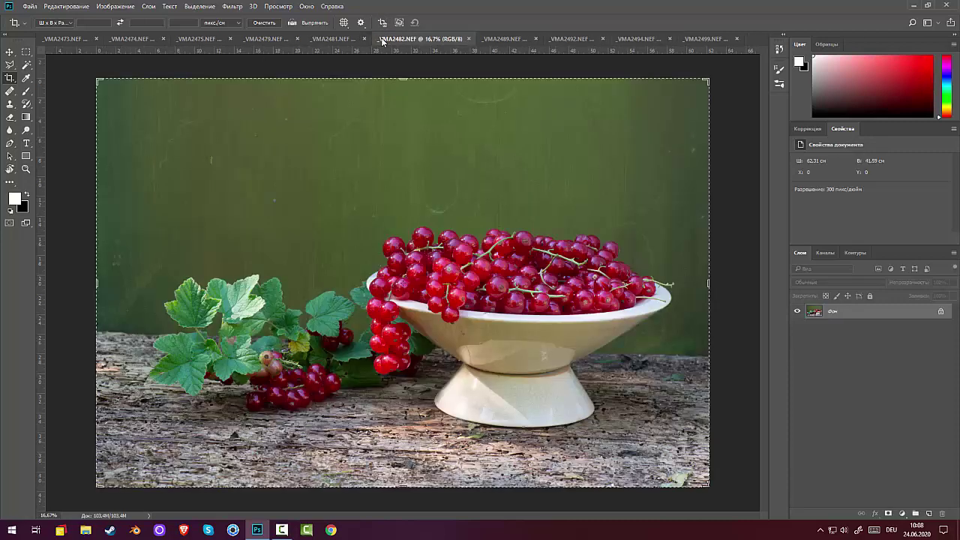
click(328, 39)
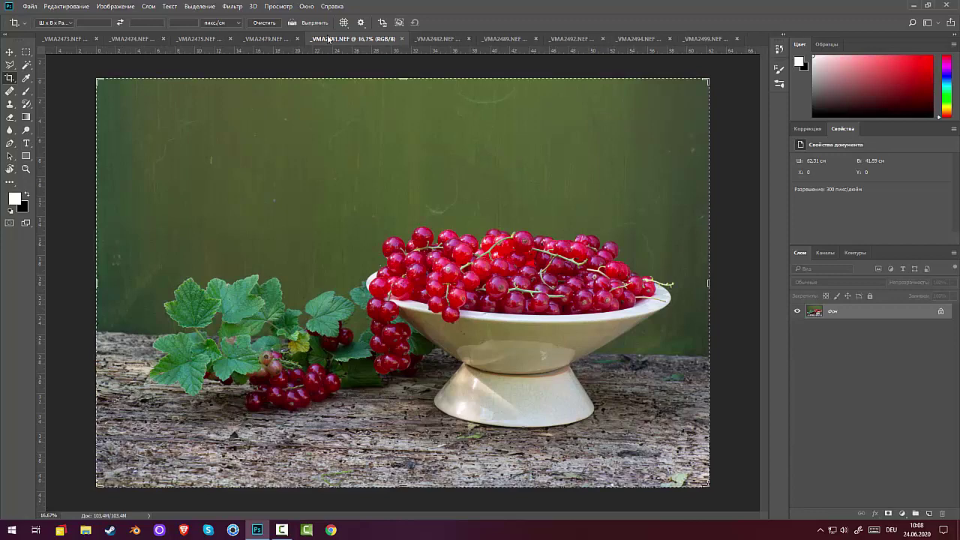
click(427, 43)
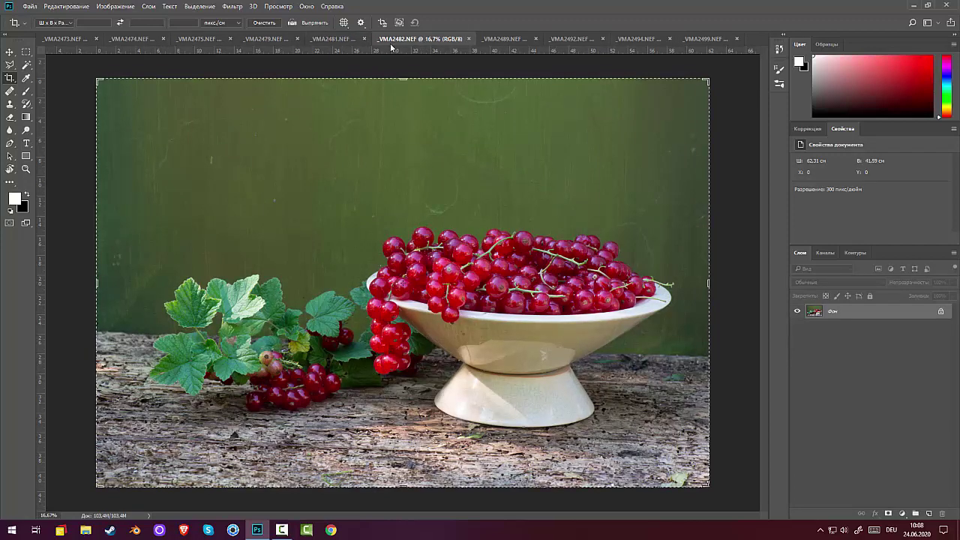
click(356, 43)
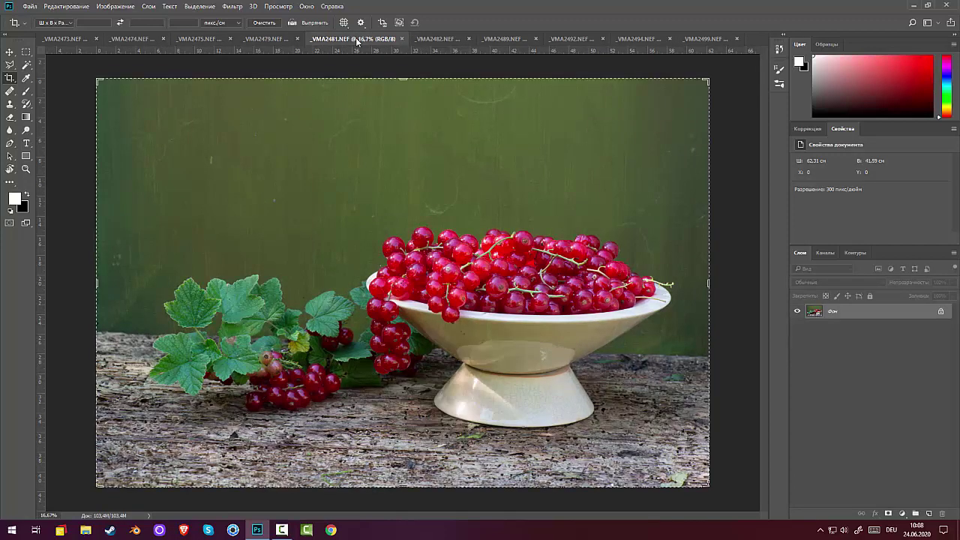
click(431, 38)
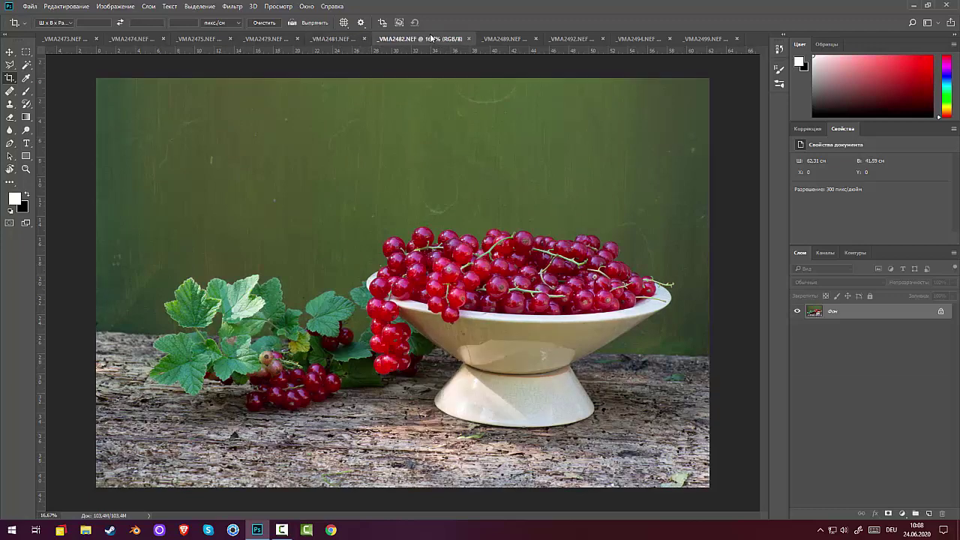
click(350, 39)
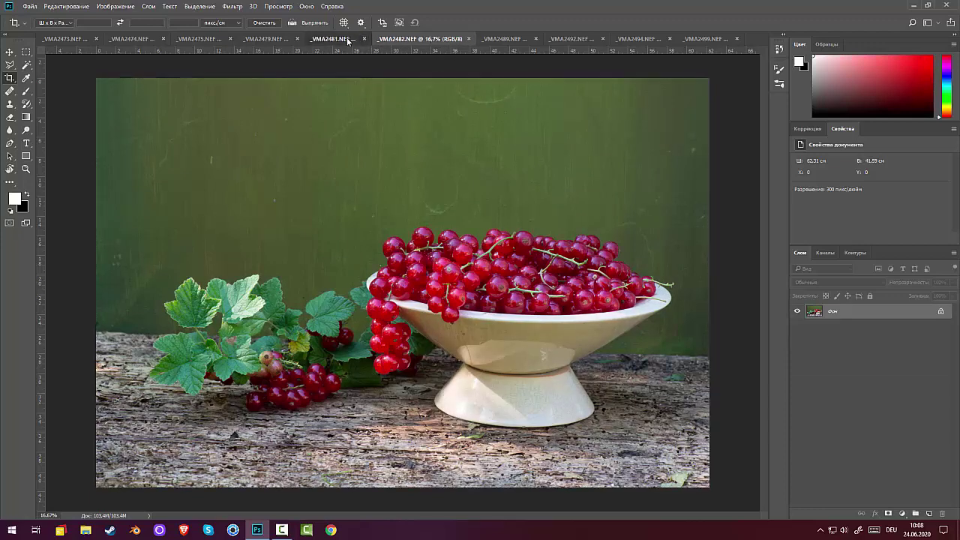
click(500, 40)
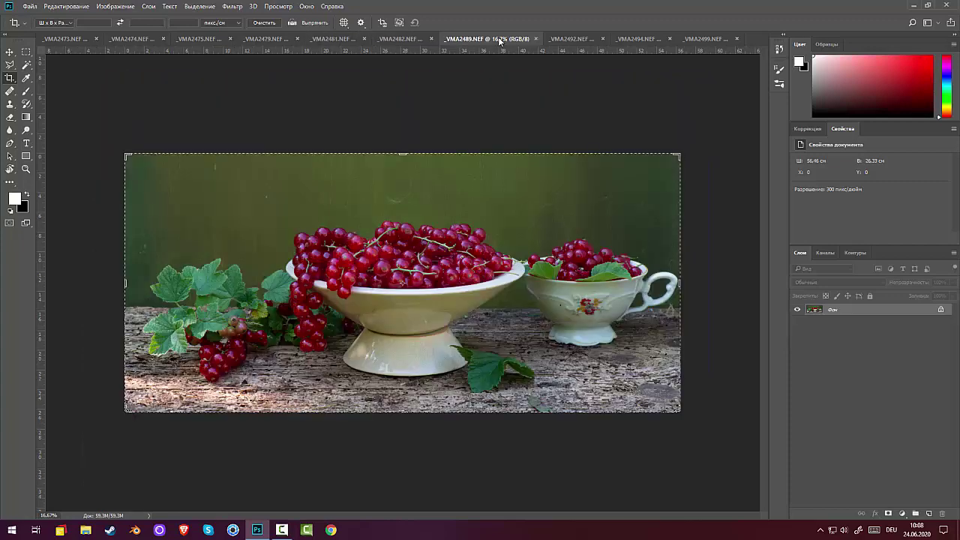
Crop a strip of green background about 1.7 cm high off the top of _VMA2479.NEF, and switch to _VMA2481.NEF
click(260, 39)
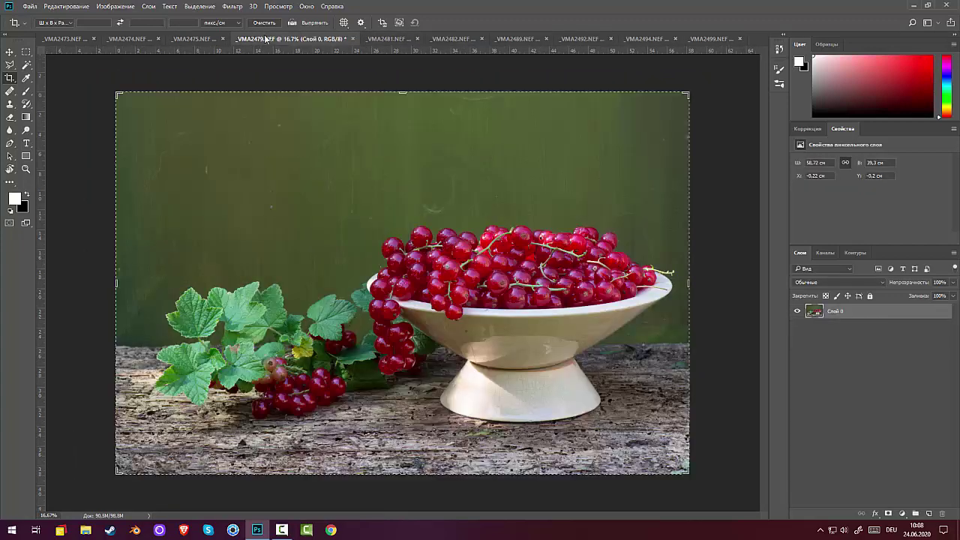
click(401, 91)
drag(401, 90, 403, 101)
key(Return)
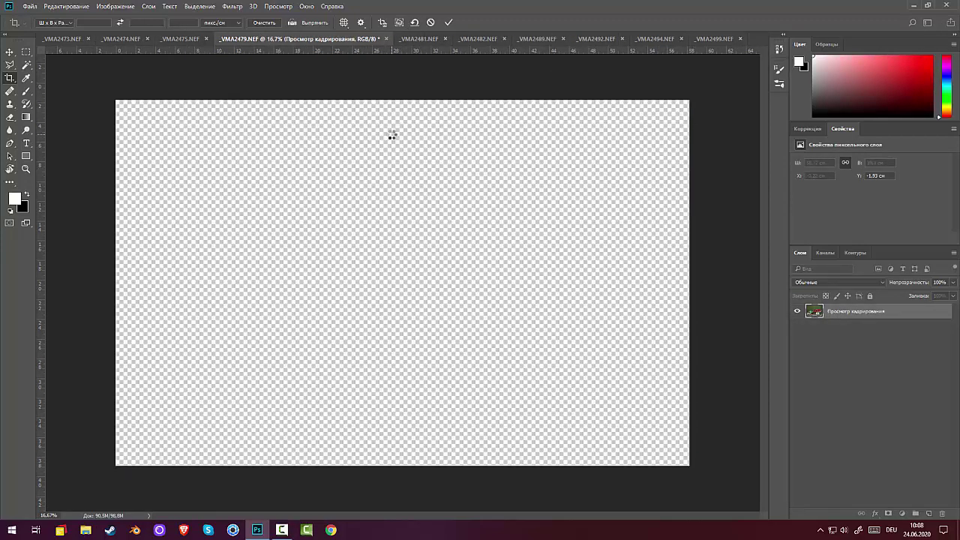
click(379, 39)
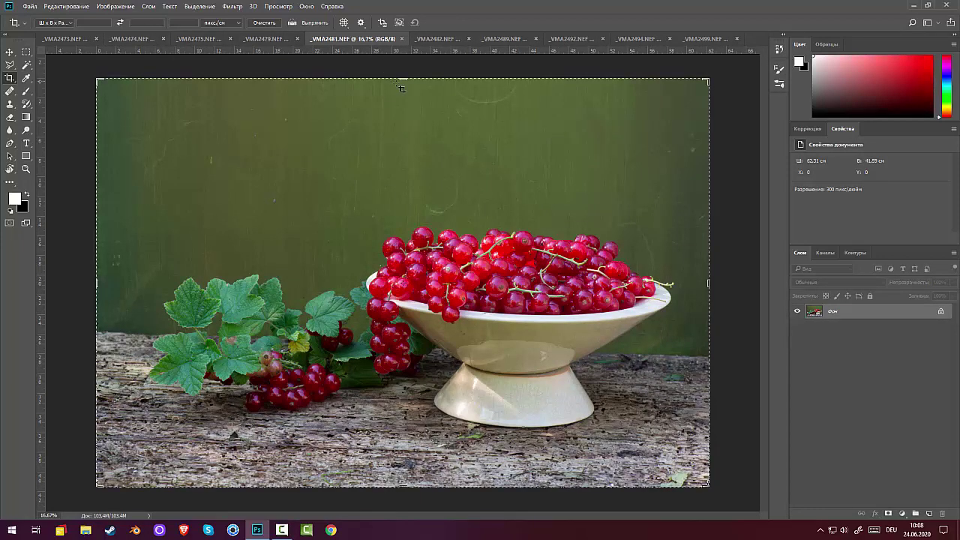
mouse_move(403, 78)
mouse_down()
mouse_move(402, 89)
mouse_move(402, 76)
mouse_up()
key(Return)
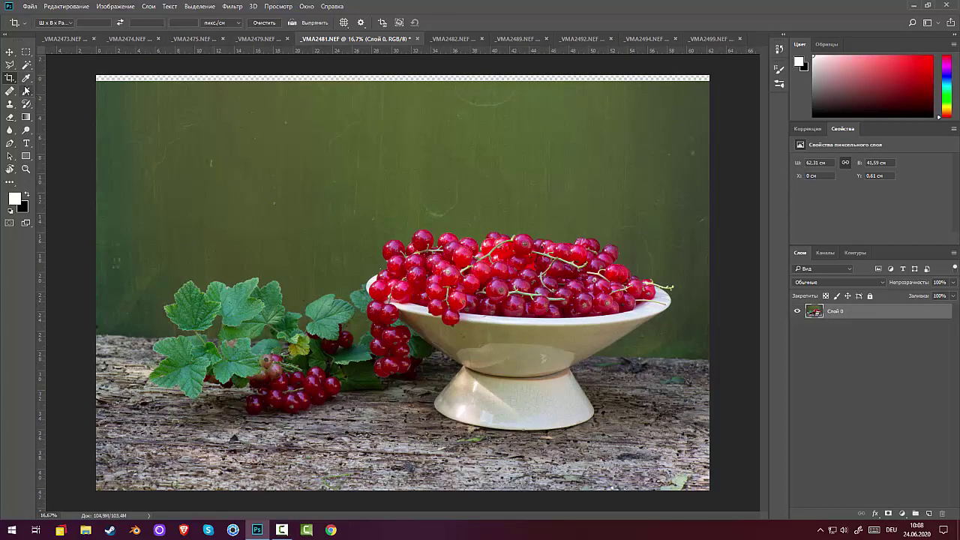
key(ctrl+z)
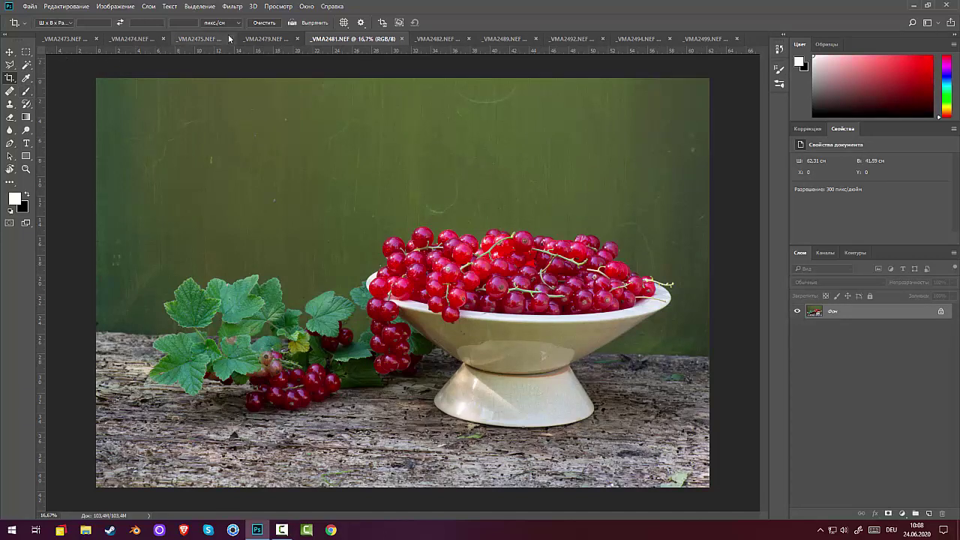
Straighten _VMA2481.NEF along the back edge of the wooden board and apply the crop
click(293, 22)
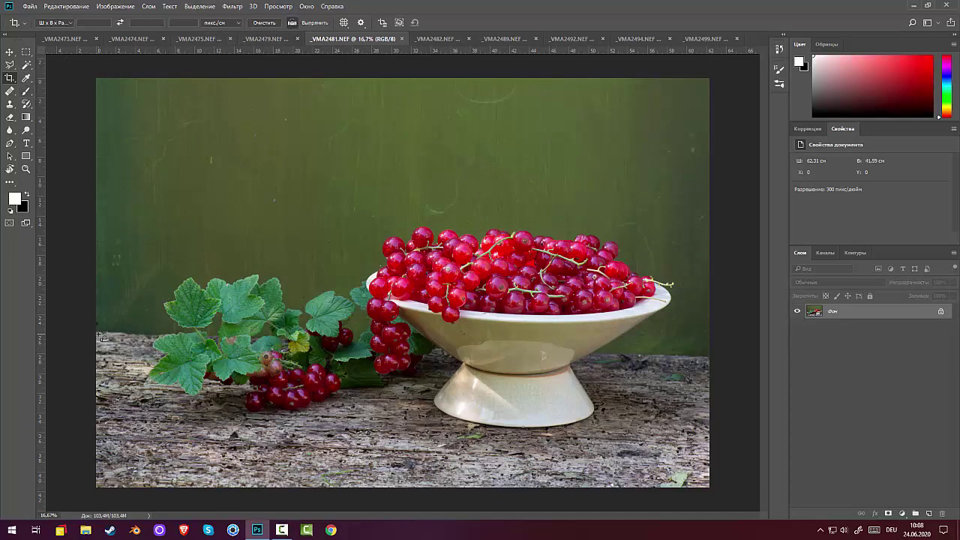
drag(98, 331, 720, 357)
key(Return)
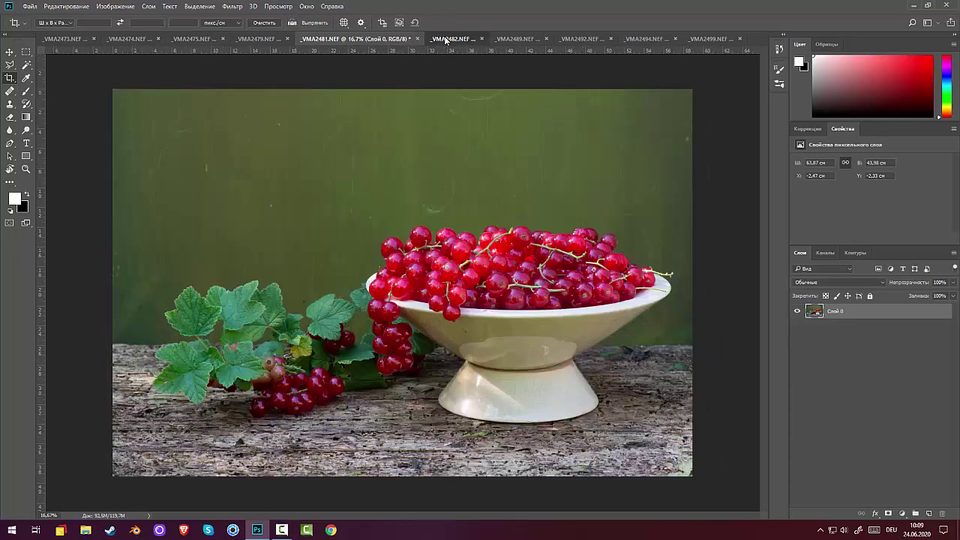
Straighten _VMA2482.NEF along the line where the board meets the green background and apply the crop
click(445, 39)
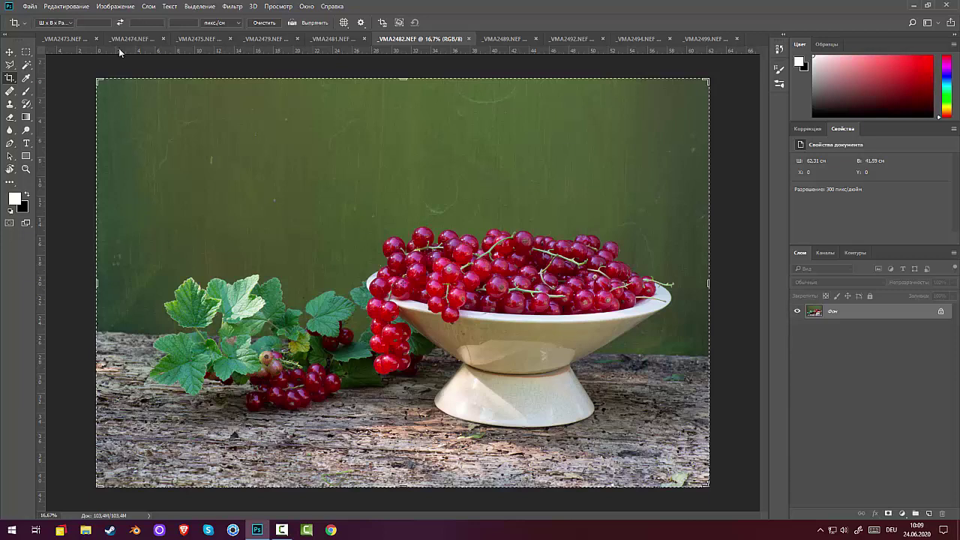
click(291, 23)
drag(99, 332, 736, 345)
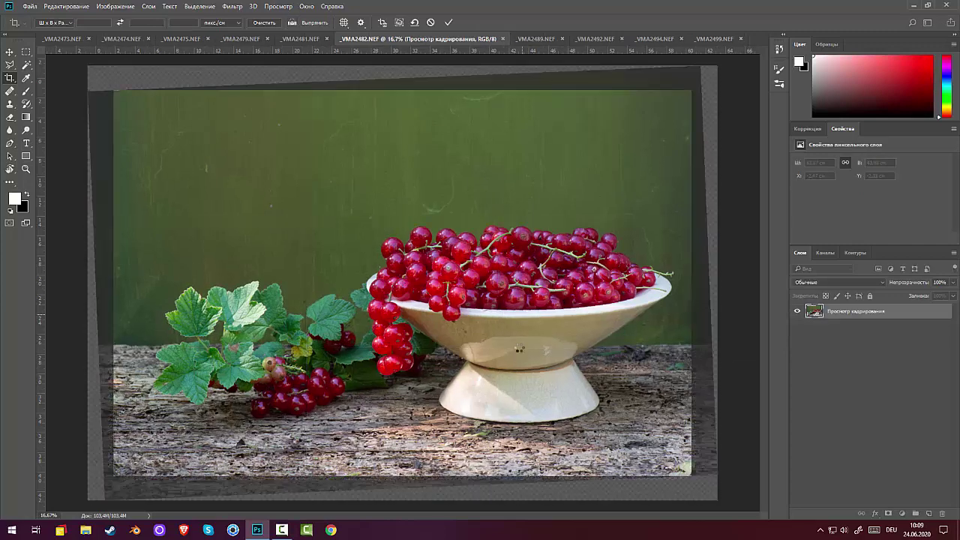
key(Return)
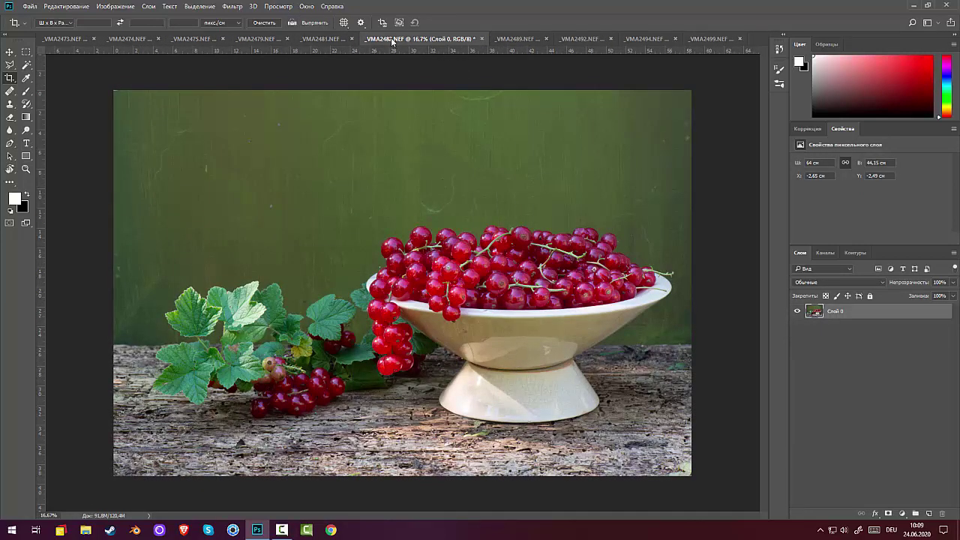
Review the cropped _VMA2479.NEF and _VMA2481.NEF, and trim the top of _VMA2482.NEF to a height of about 38.5 cm
click(252, 39)
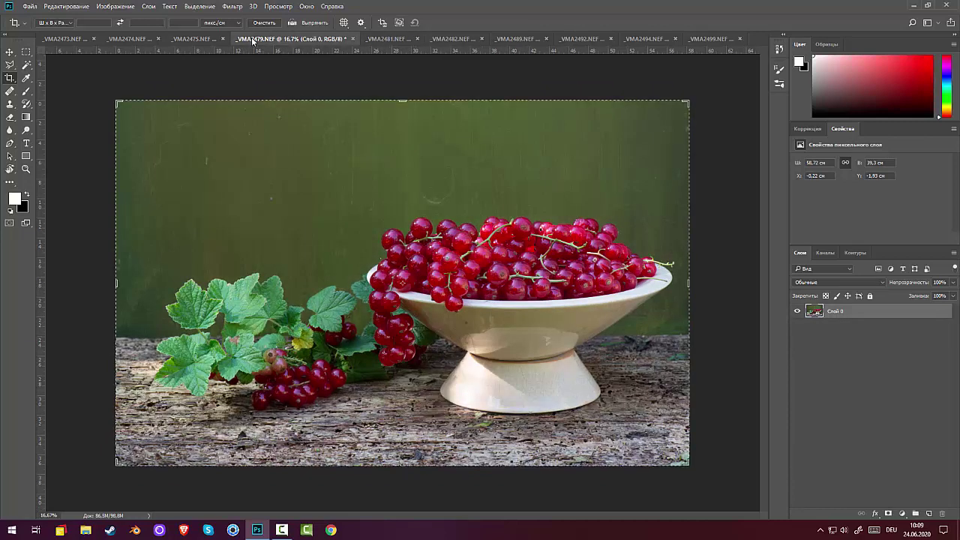
click(389, 37)
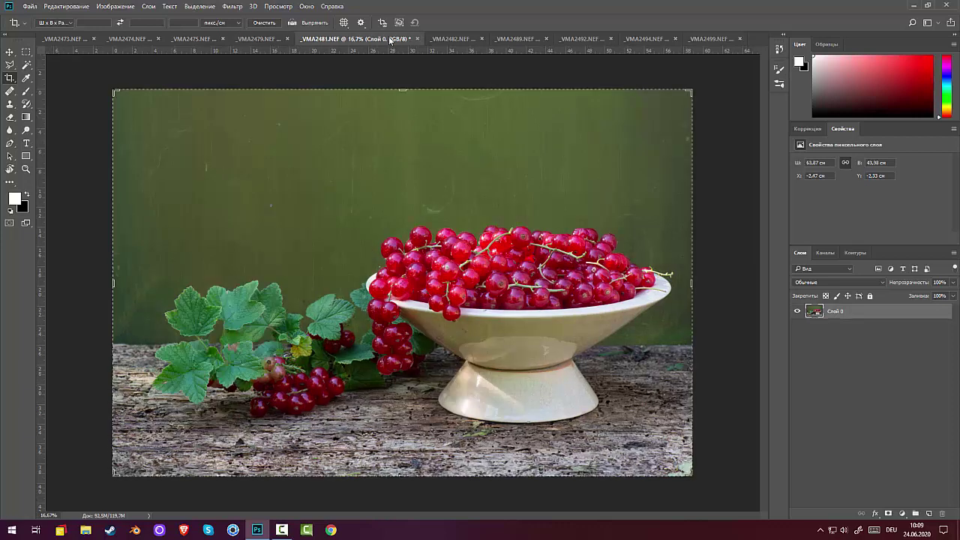
click(457, 40)
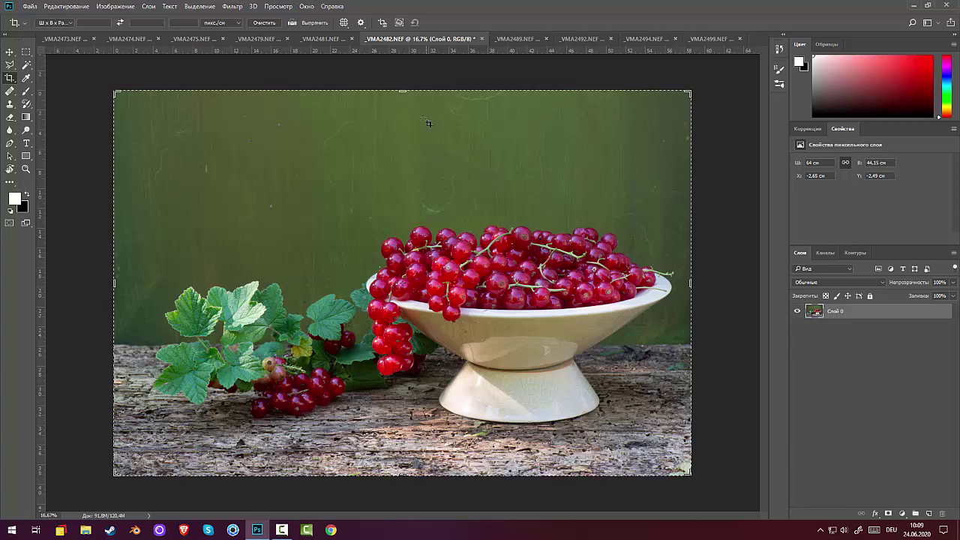
drag(403, 91, 402, 94)
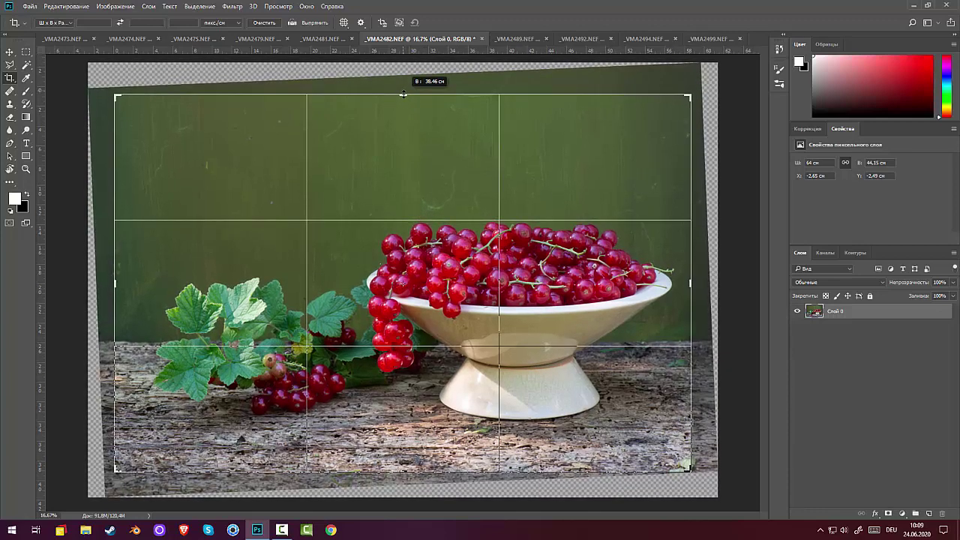
key(Return)
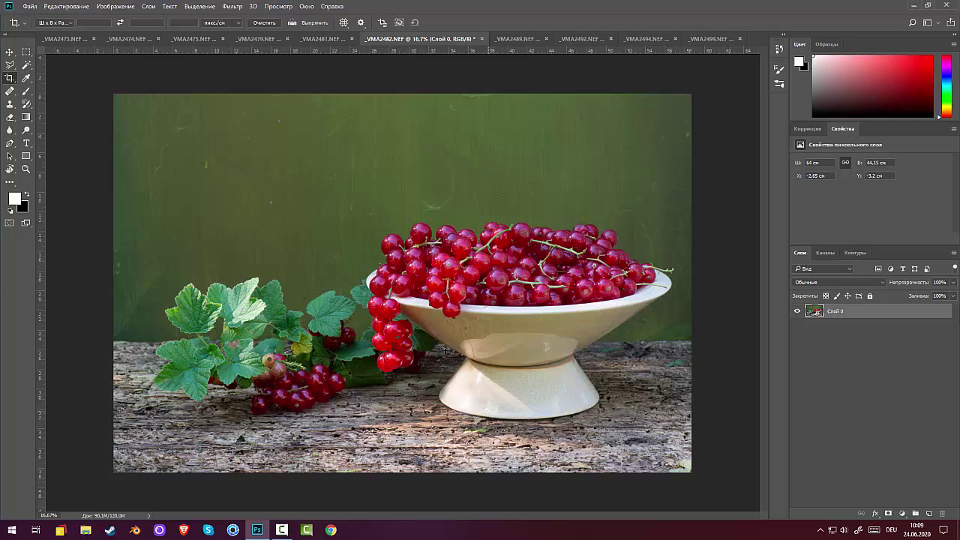
Compare the light and framing of the straightened bowl shots _VMA2479.NEF, _VMA2481.NEF and _VMA2482.NEF
click(330, 39)
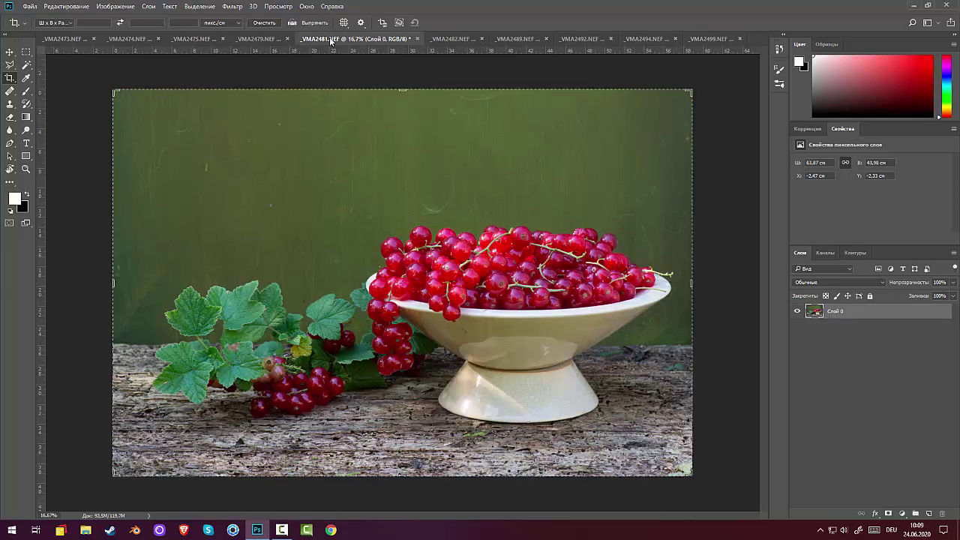
click(439, 39)
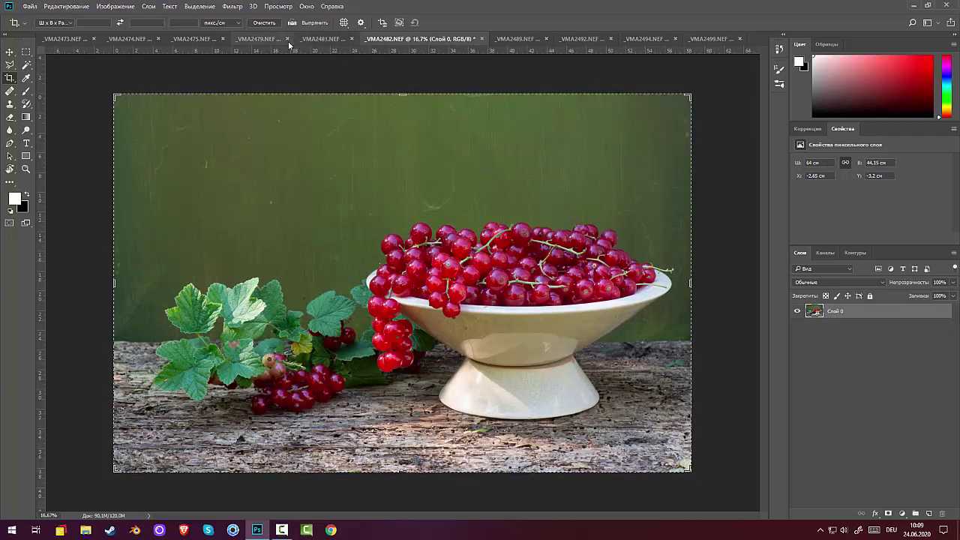
click(258, 40)
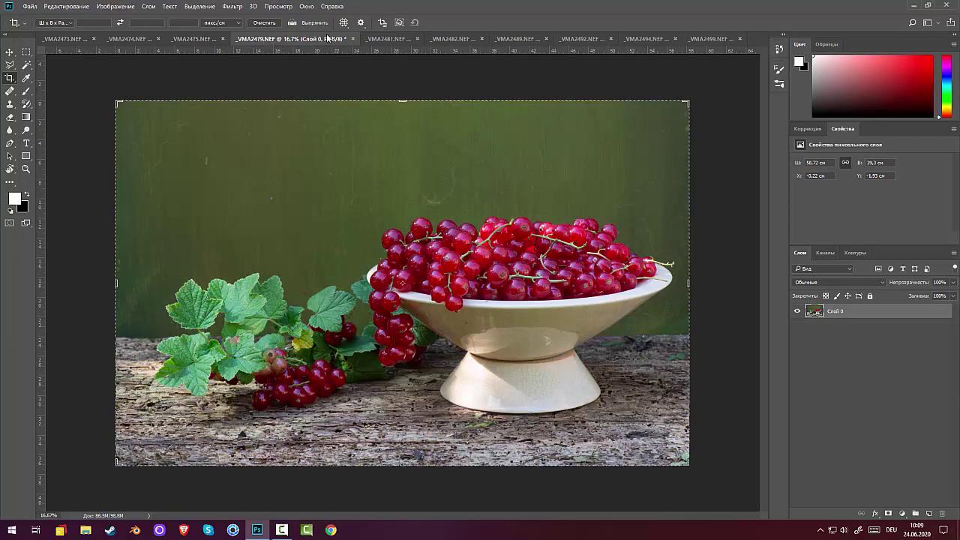
click(393, 40)
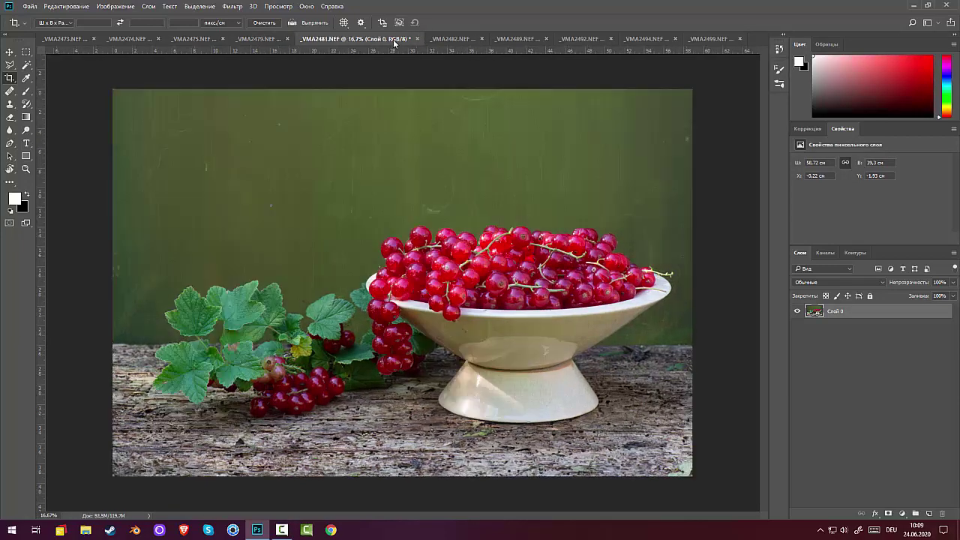
click(465, 39)
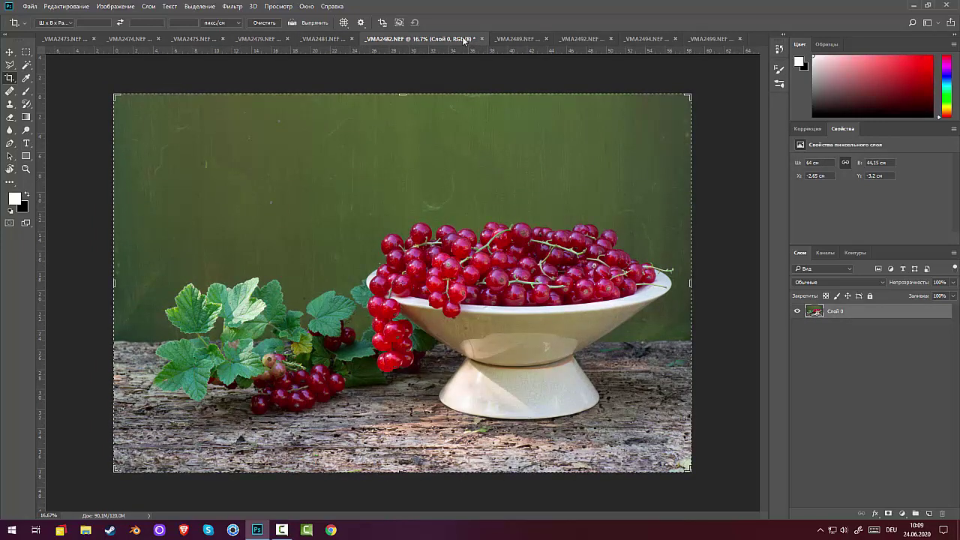
click(343, 40)
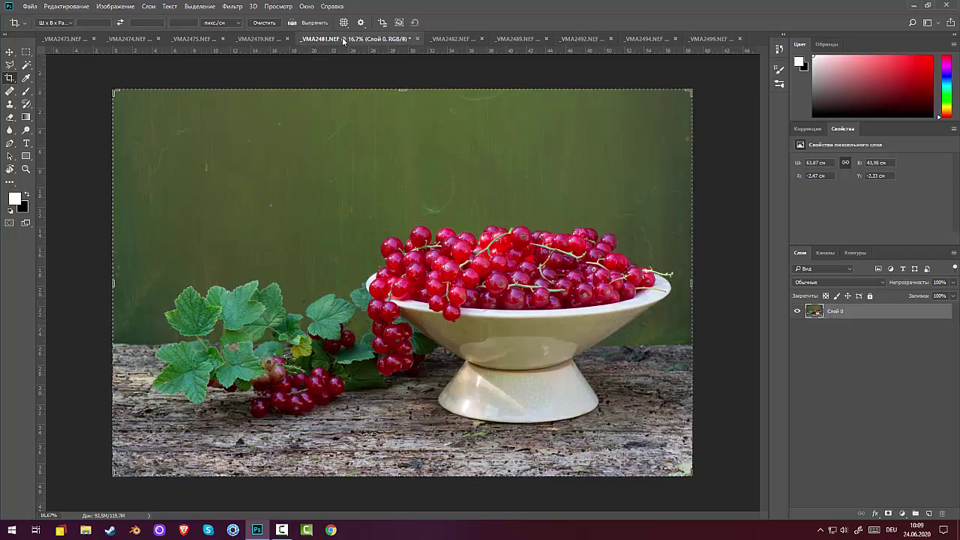